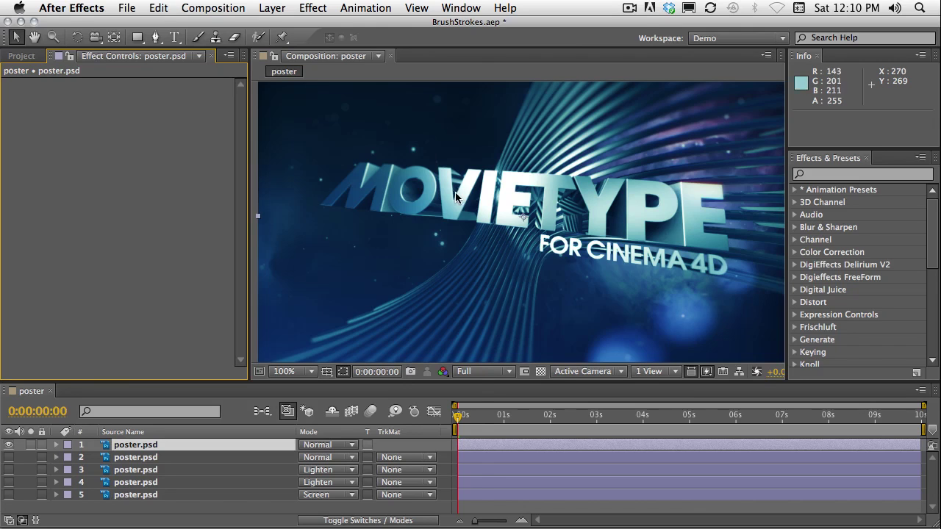
- Apply Stylize > Brush Strokes to the top poster.psd layer
click(310, 8)
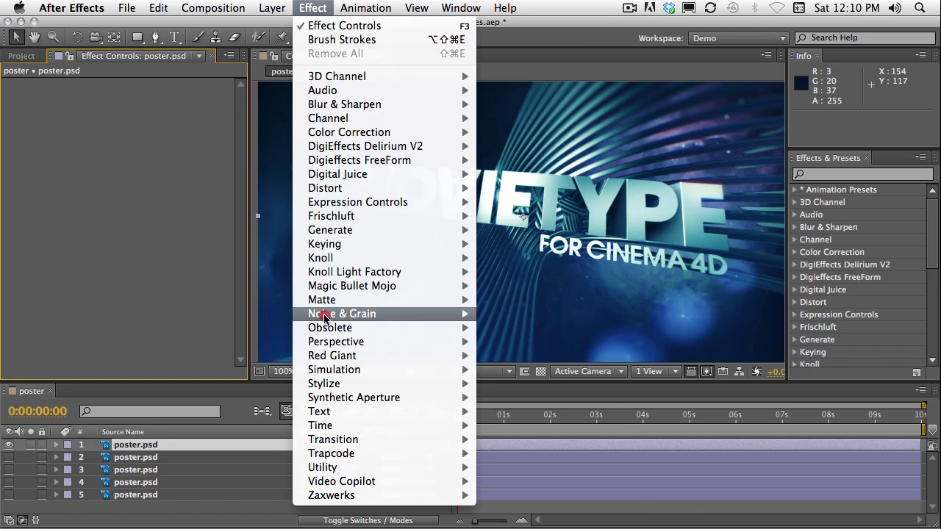
mouse_move(340, 383)
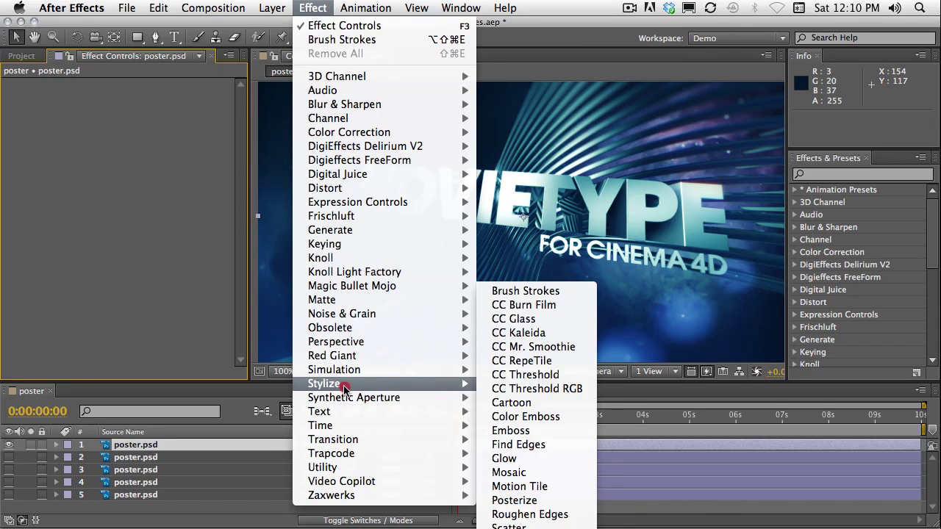
click(573, 290)
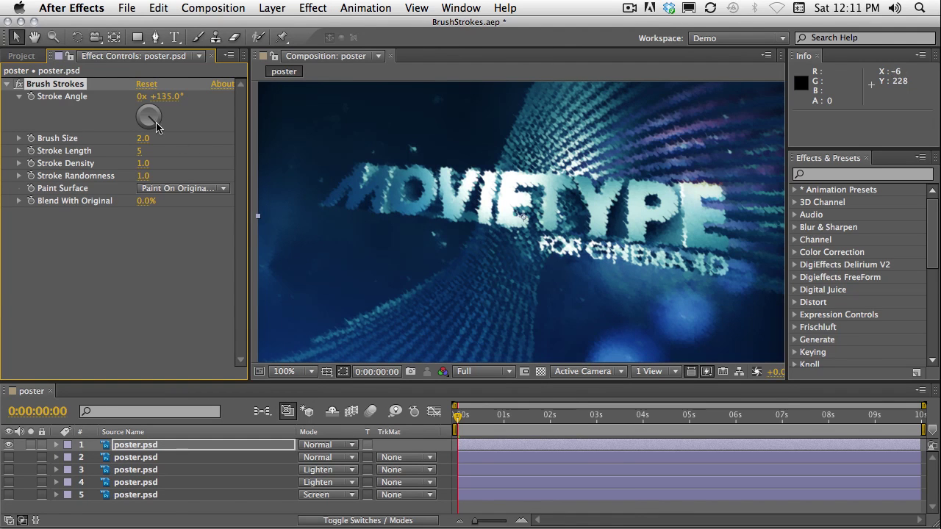
- Set Brush Strokes to a 203° angle, length 30, density 0.4 and randomness 1.9
mouse_move(157, 127)
mouse_down()
mouse_move(147, 95)
mouse_move(135, 153)
mouse_move(153, 138)
mouse_move(141, 168)
mouse_move(154, 162)
mouse_move(103, 168)
mouse_up()
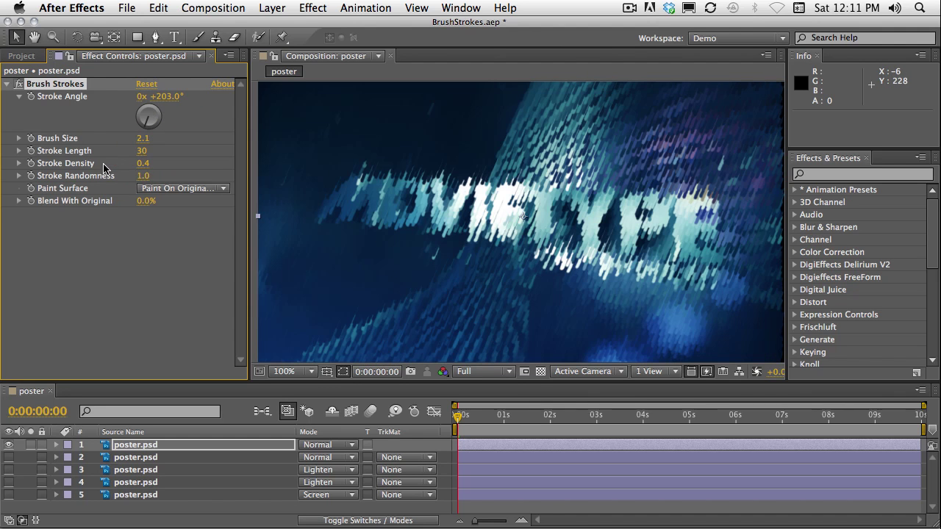
drag(143, 180, 207, 174)
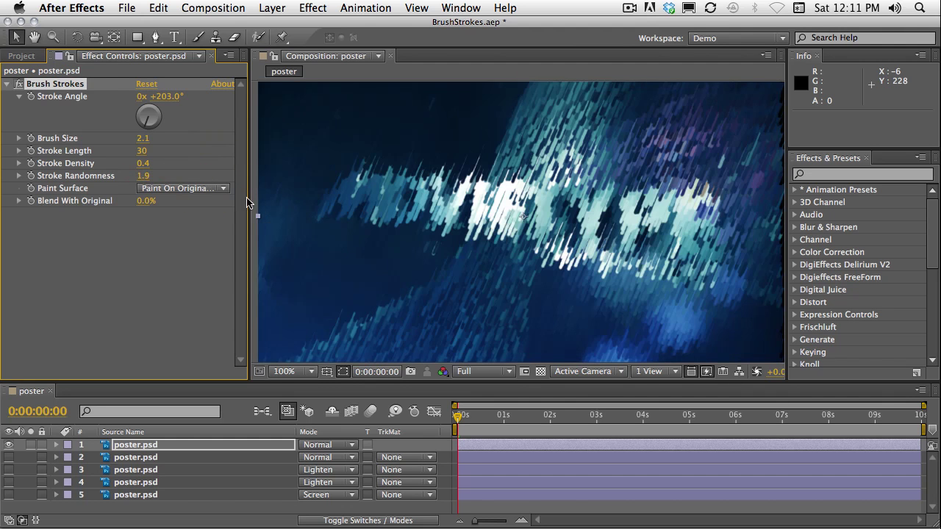
drag(251, 199, 288, 198)
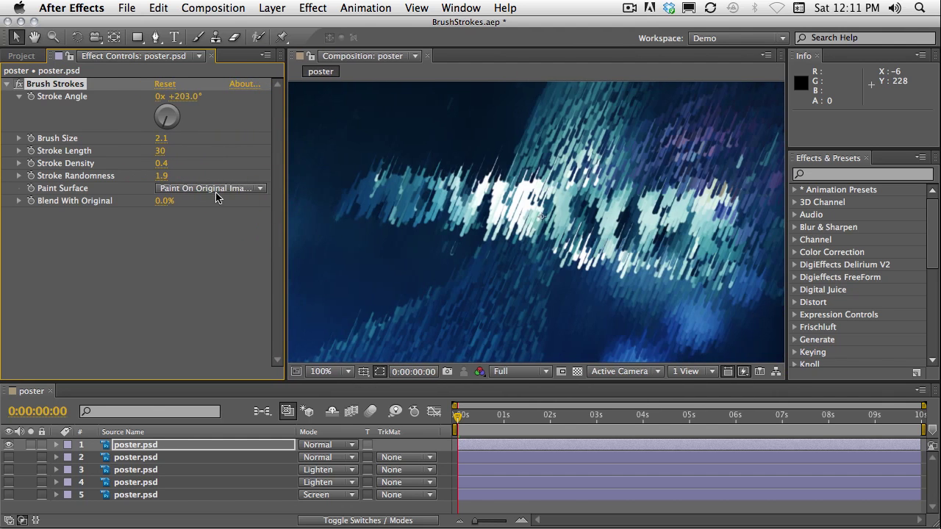
- Try Paint On Transparent, switch back to Paint On Original Image, then reset Brush Strokes
click(226, 189)
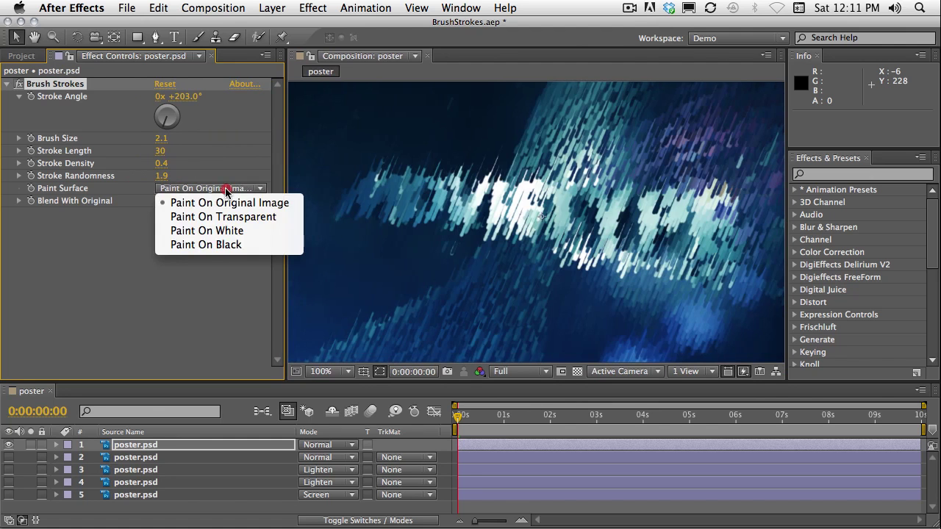
click(280, 216)
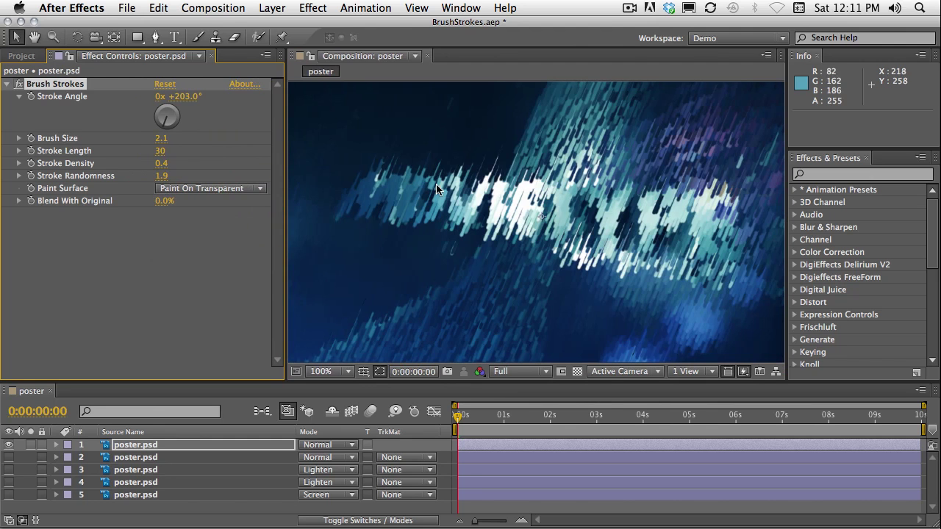
click(252, 189)
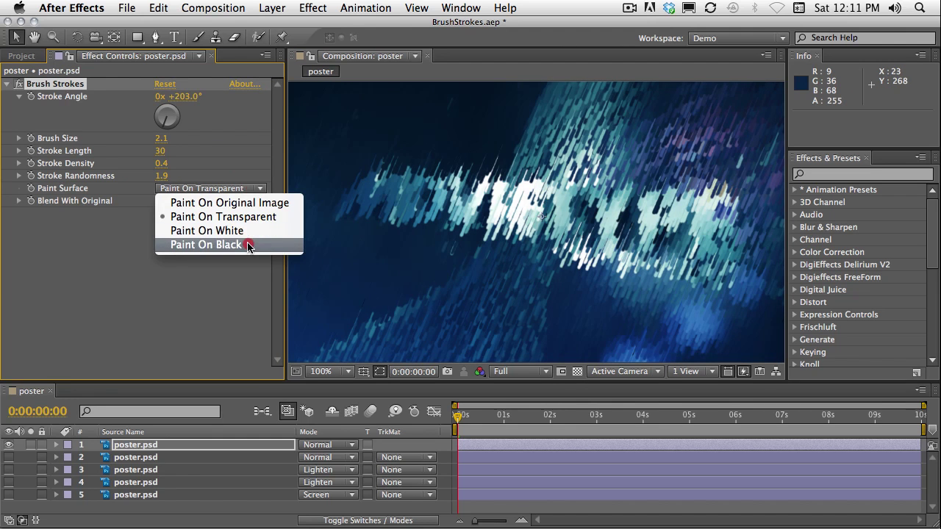
click(256, 205)
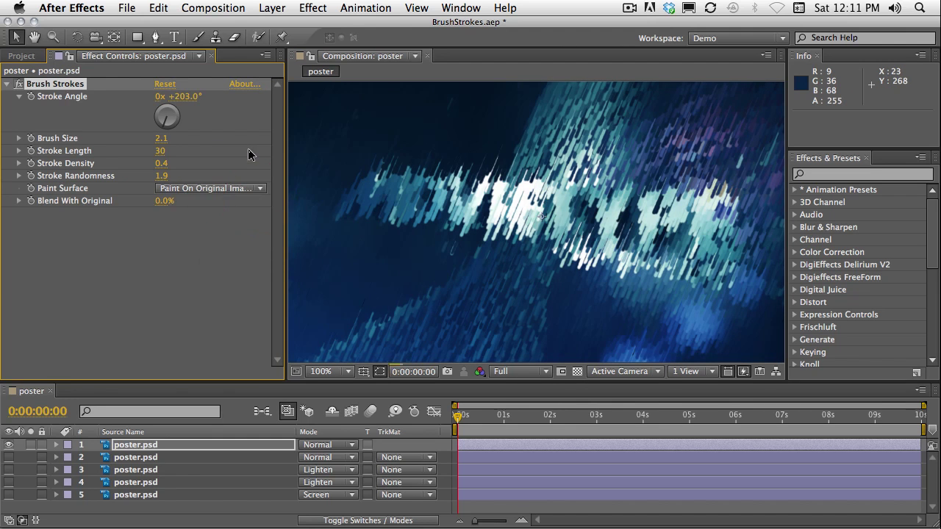
click(167, 85)
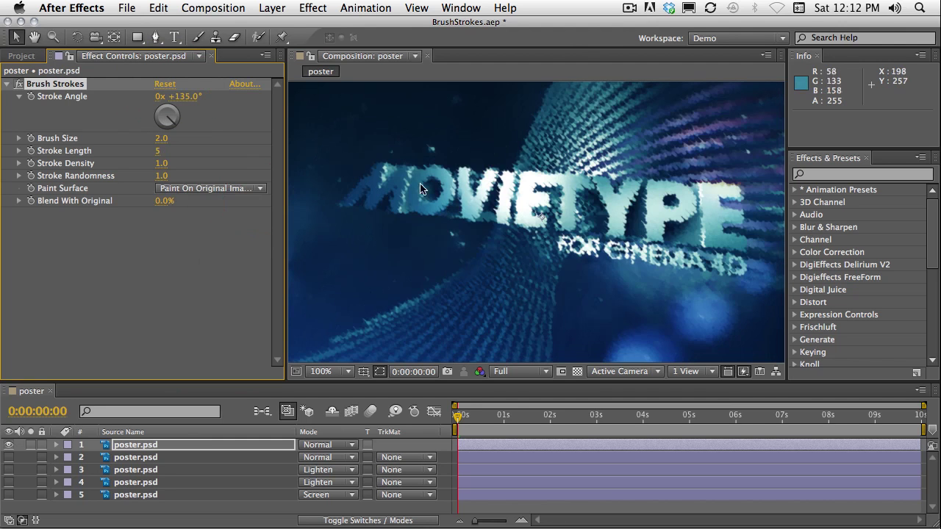
- Scrub Blend With Original to 49% and zoom the viewer to inspect the lettering
scroll(398, 187, up, 2)
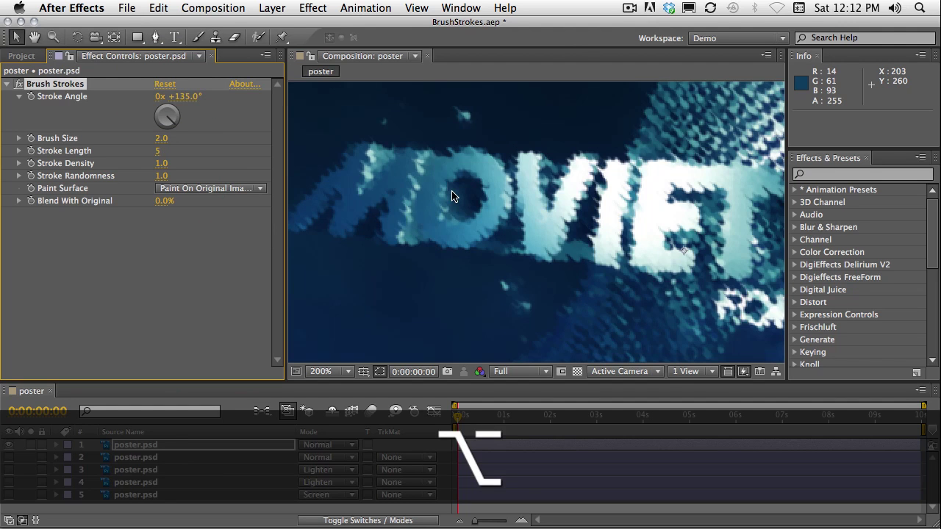
scroll(451, 196, down, 2)
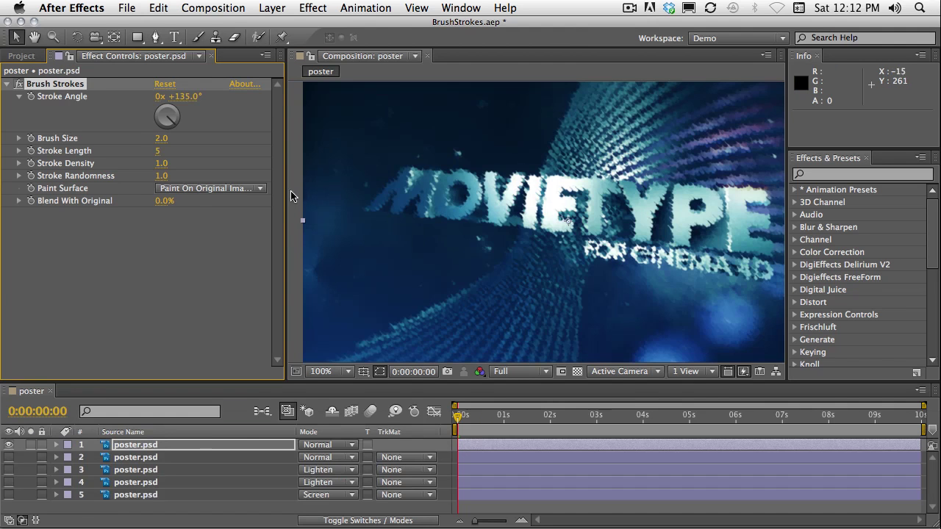
drag(287, 191, 311, 192)
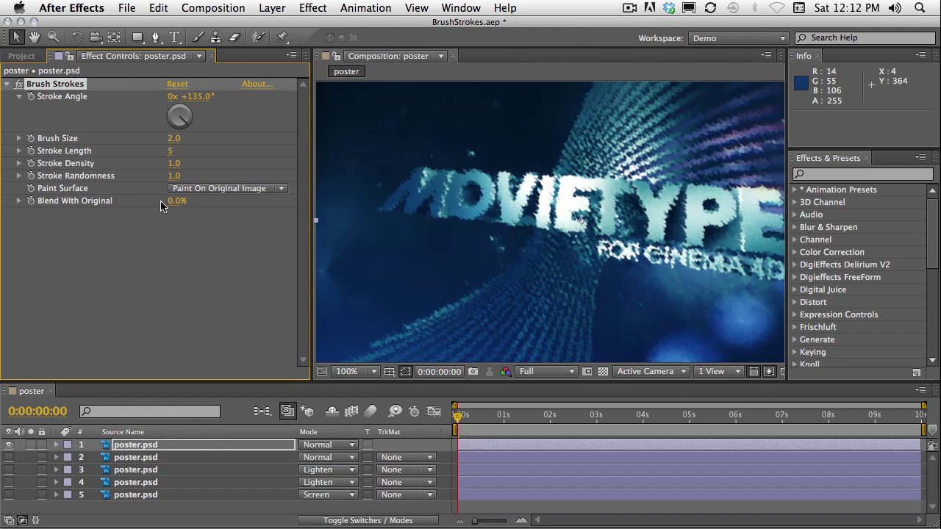
drag(175, 209, 210, 202)
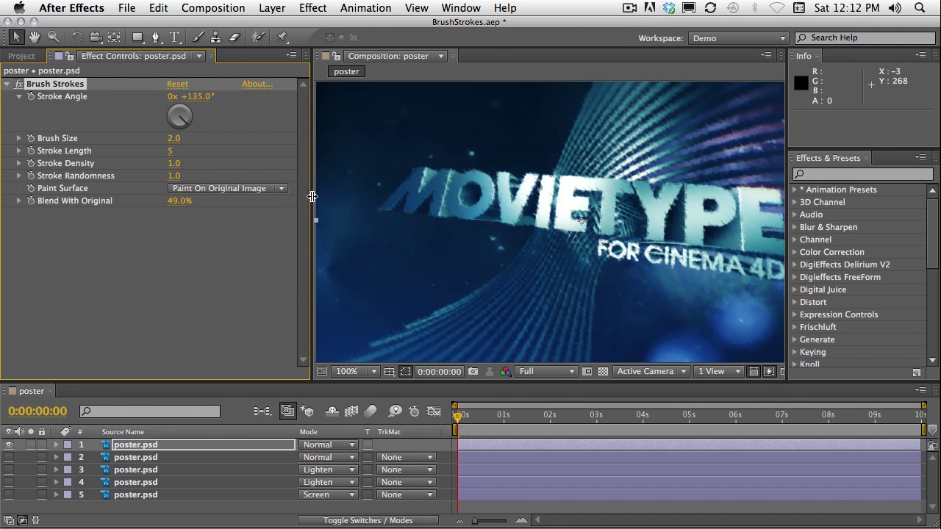
drag(313, 198, 136, 200)
scroll(462, 200, up, 1)
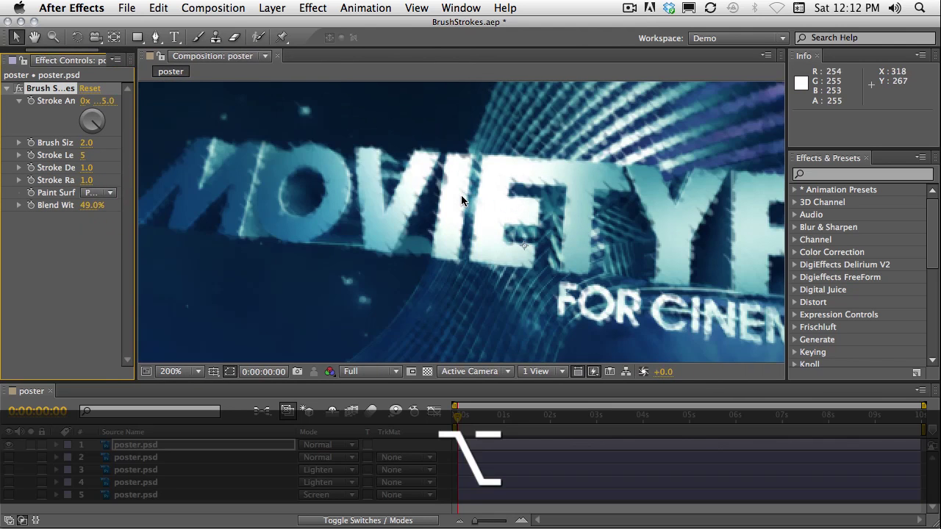
scroll(462, 198, down, 1)
scroll(450, 199, up, 1)
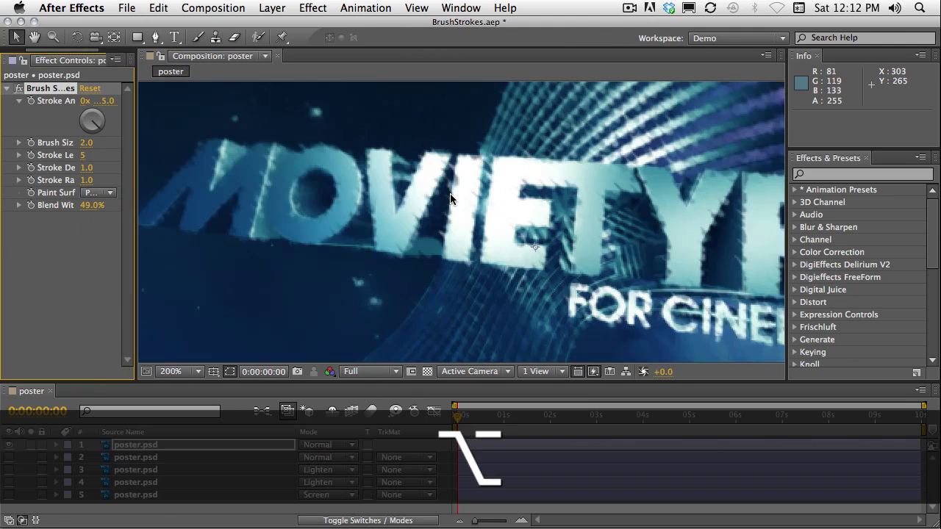
scroll(450, 198, down, 1)
scroll(217, 248, left, 3)
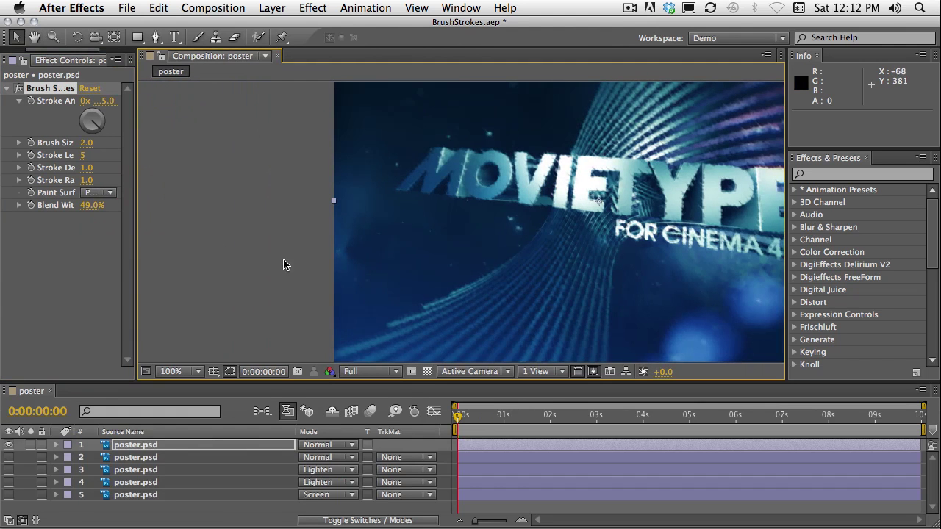
- Set Blend With Original back to 0% and duplicate the top poster layer
click(95, 205)
text(0)
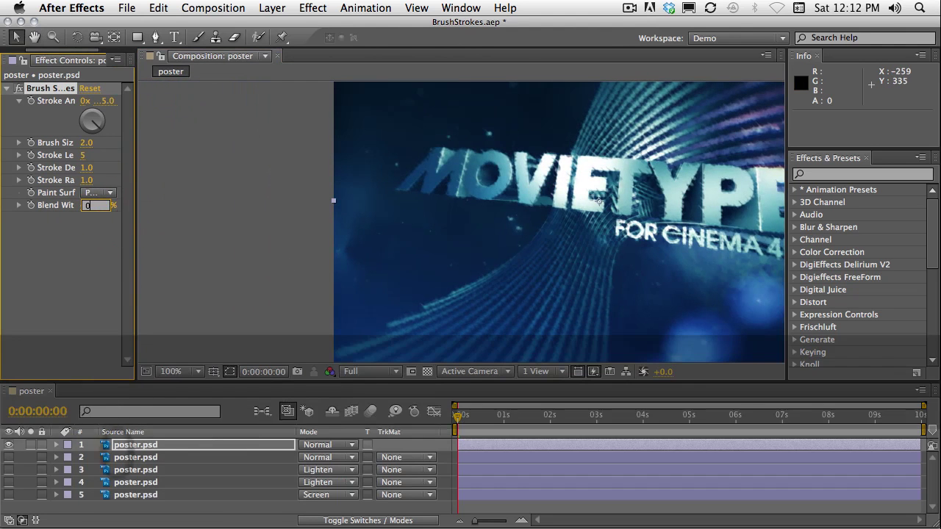
key(Return)
click(133, 446)
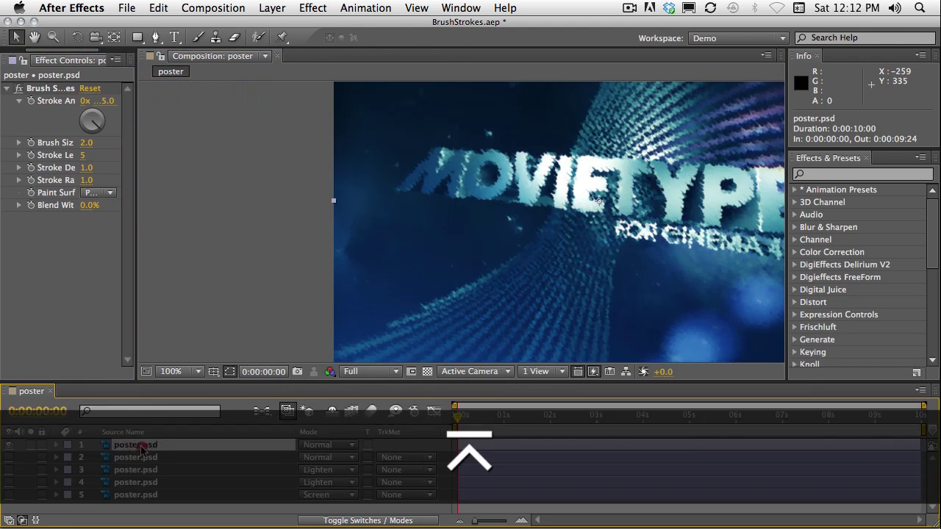
key(super+d)
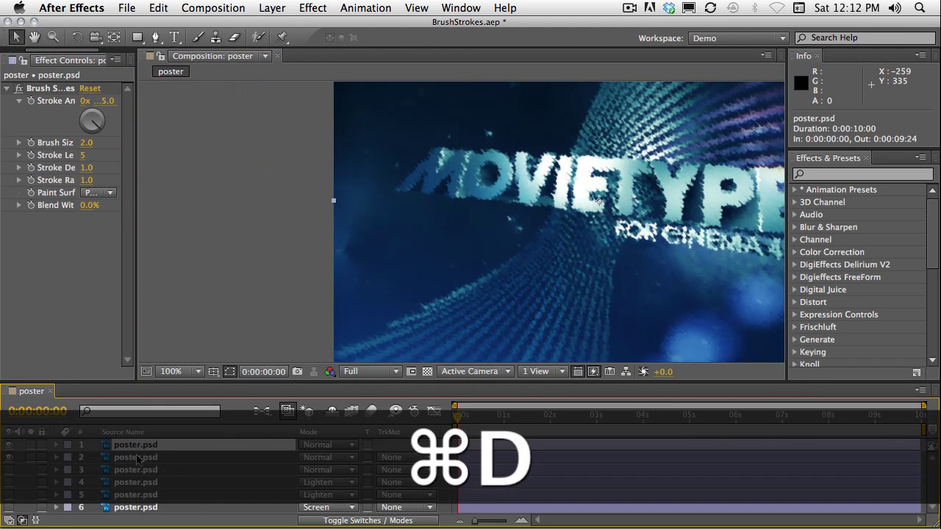
- Set the top poster layer's blend mode to Multiply
click(137, 457)
click(48, 88)
click(150, 445)
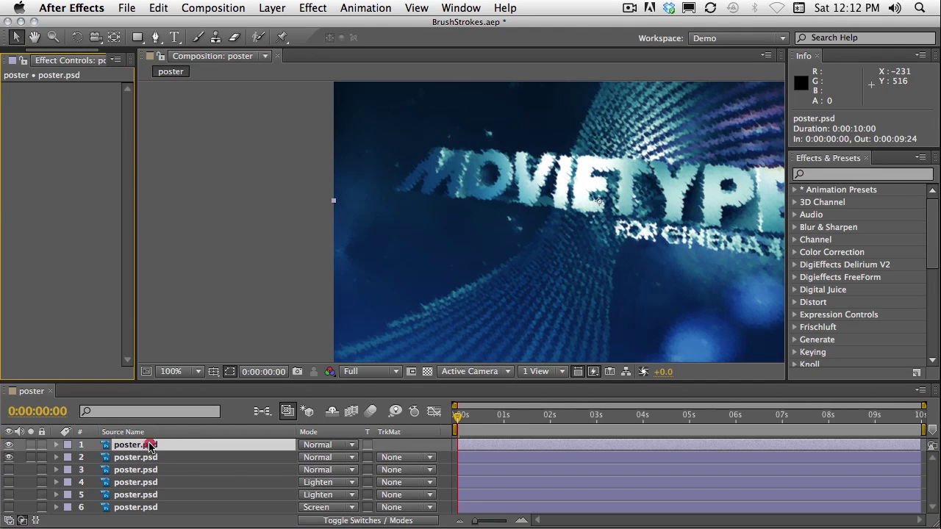
click(344, 446)
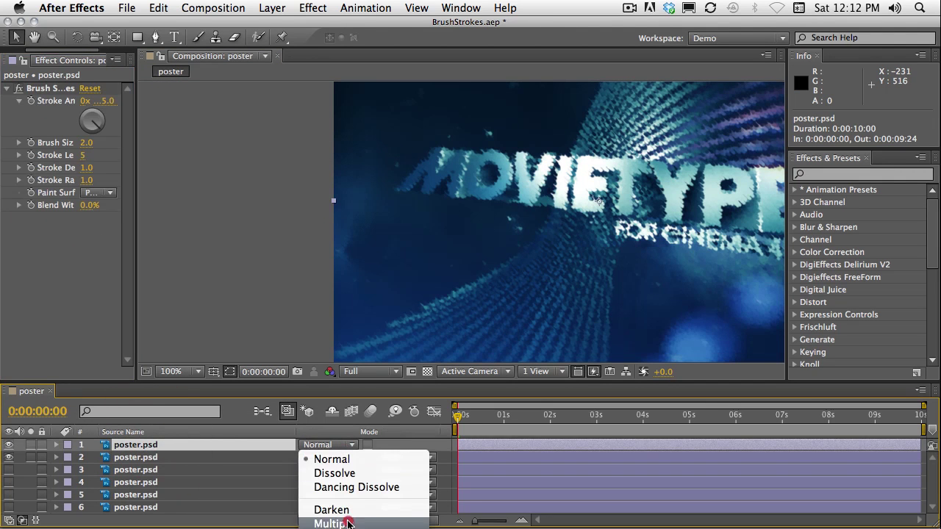
click(348, 523)
- Cycle the top layer's blend through Linear Burn and Darker Color to Lighten, inspecting the lettering
drag(640, 221, 533, 245)
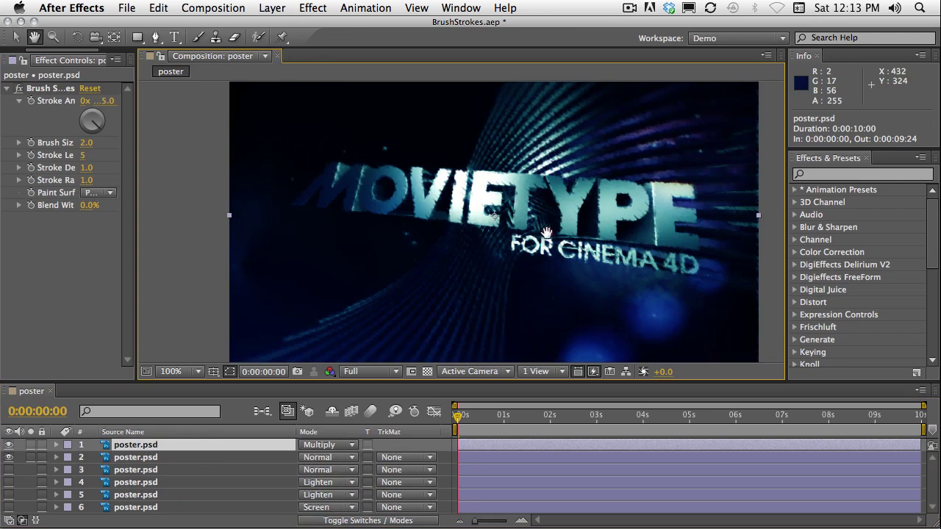
key(shift+equal)
key(shift+equal)
key(shift+equal)
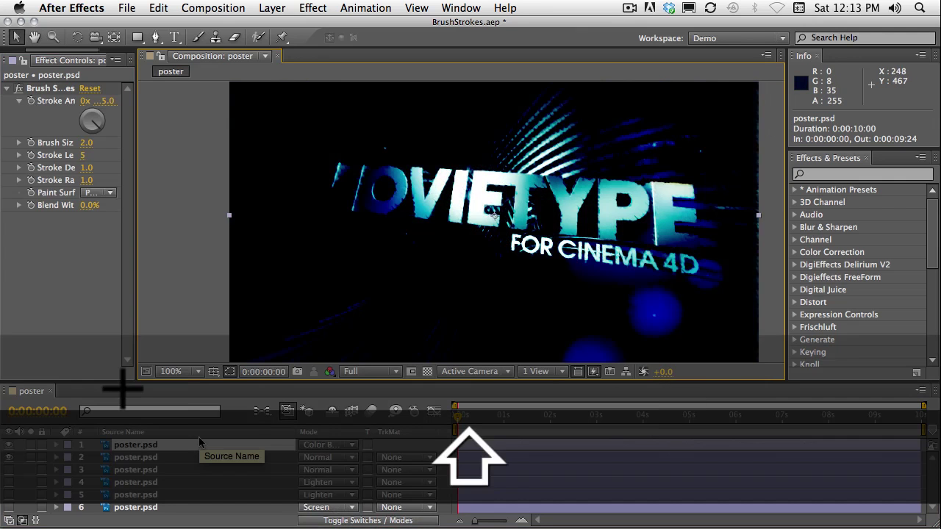
key(shift+equal)
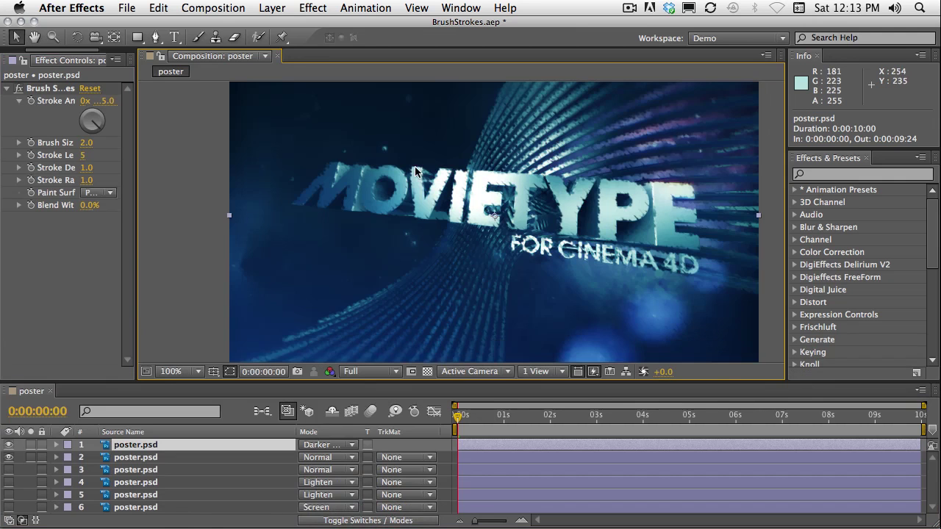
scroll(414, 166, up, 4)
scroll(424, 193, down, 2)
scroll(540, 267, up, 2)
click(541, 268)
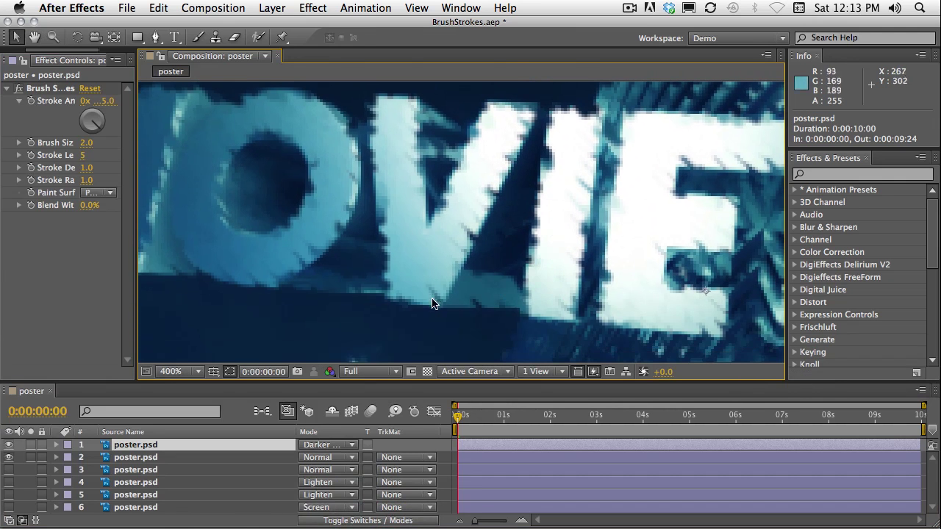
scroll(540, 220, down, 1)
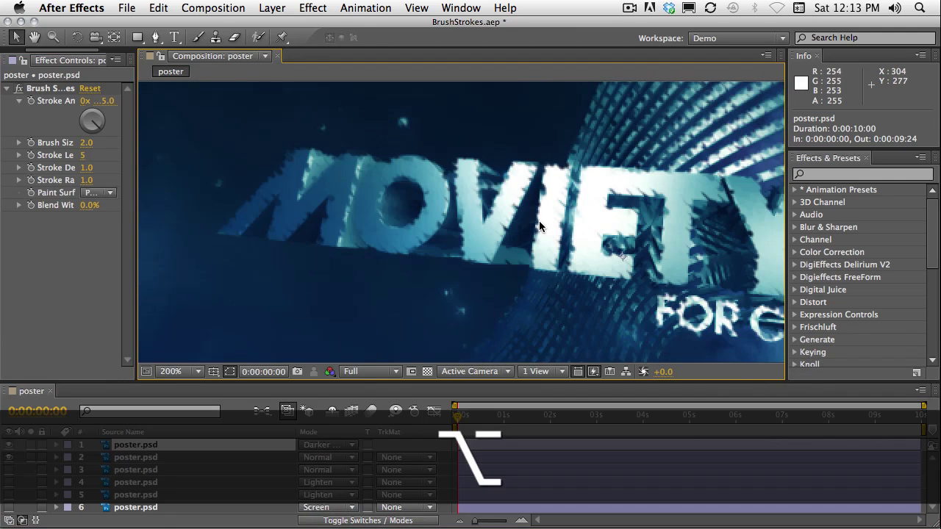
key(shift+equal)
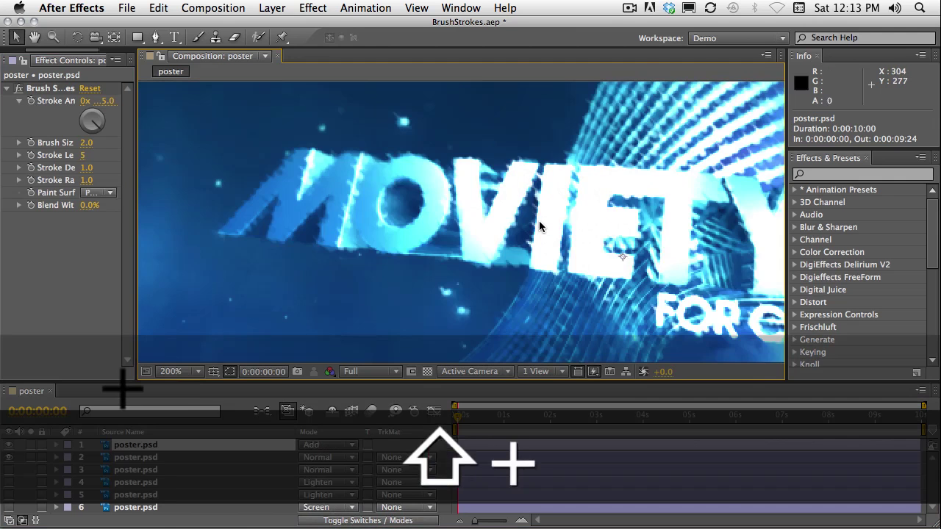
key(shift+equal)
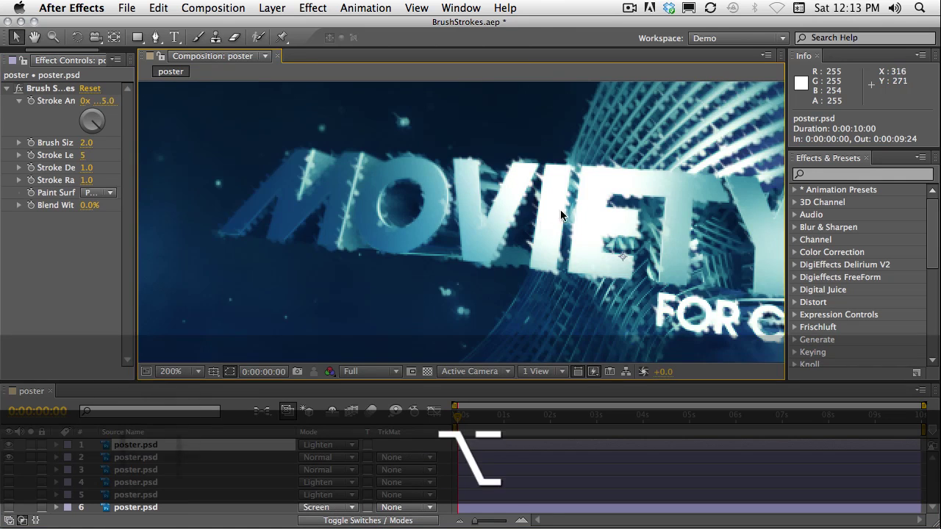
scroll(542, 197, down, 1)
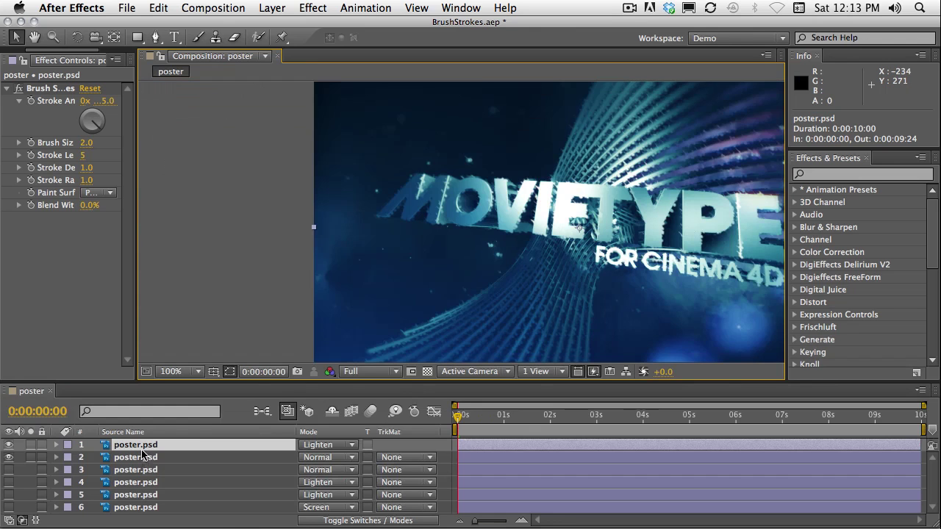
- Delete the second poster layer
drag(134, 250, 242, 244)
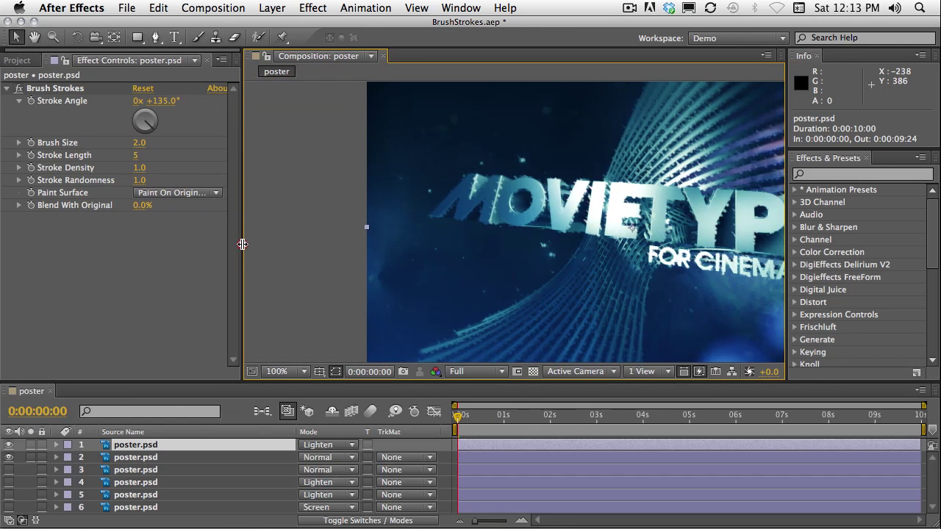
click(145, 458)
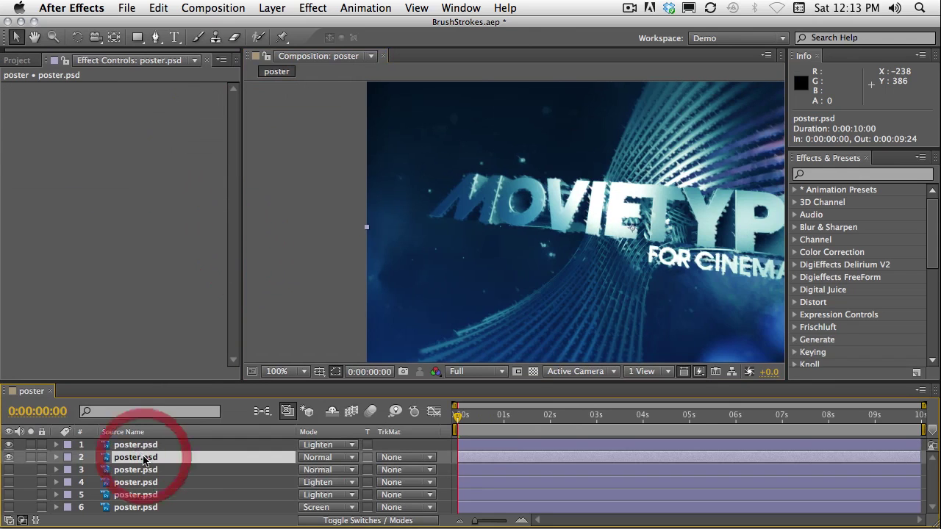
key(Delete)
- Search the effects for 'compo' and apply CC Composite to the top layer
click(136, 445)
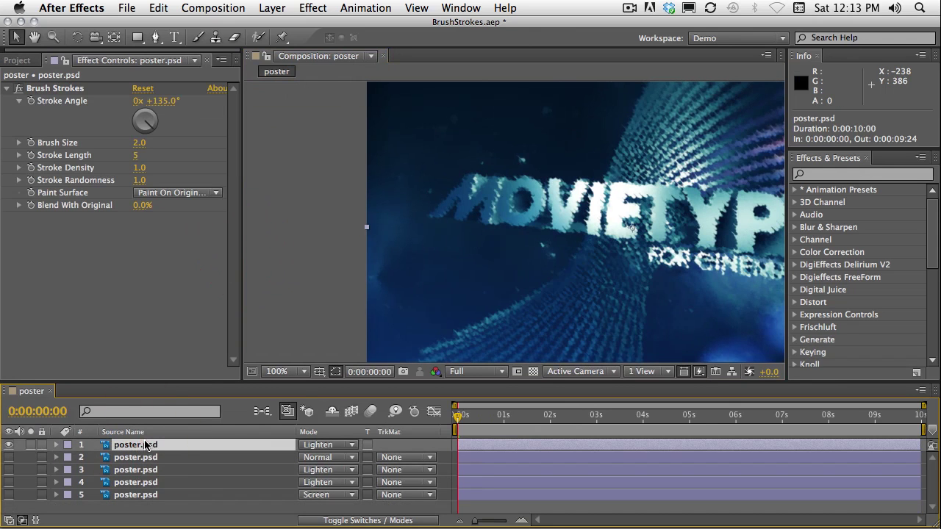
click(847, 174)
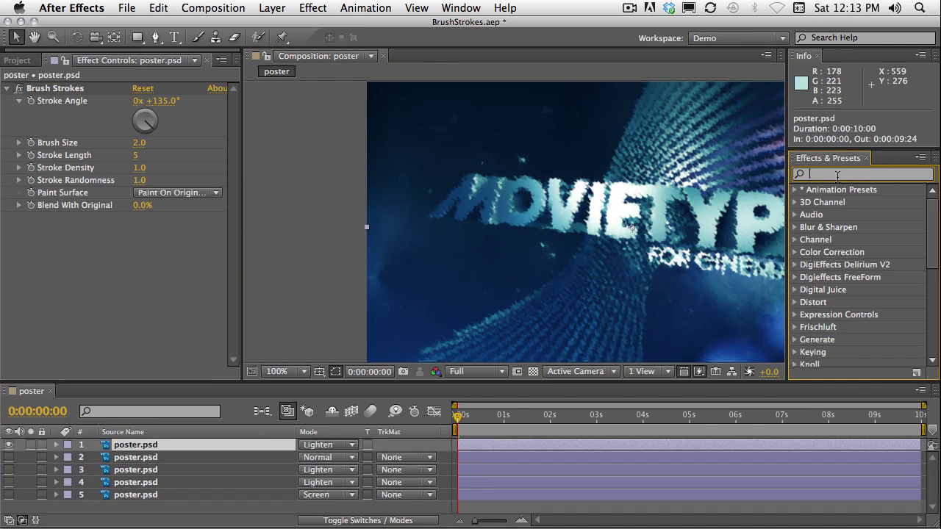
text(compo)
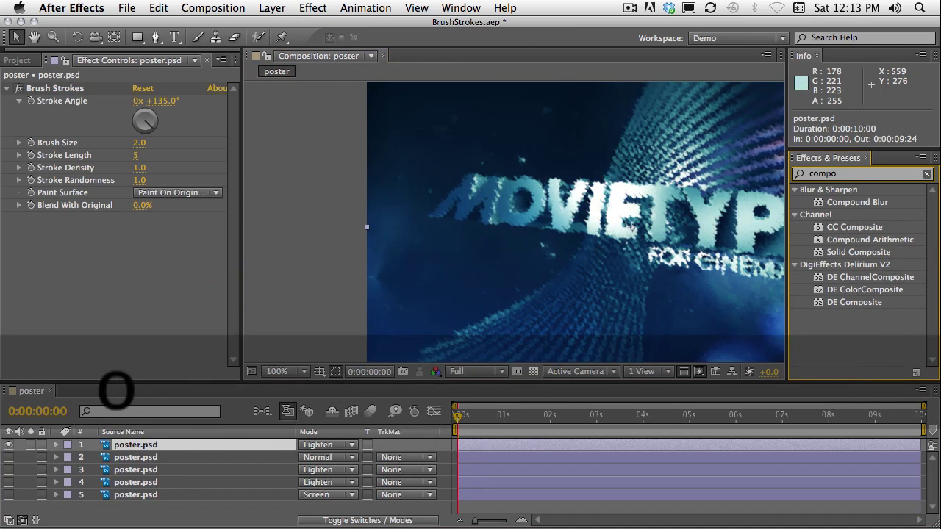
double_click(822, 228)
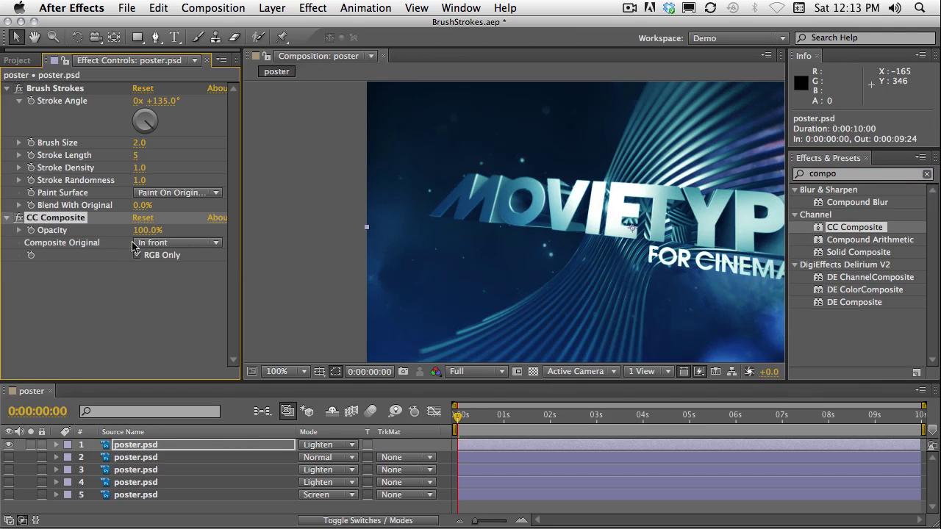
key(super+z)
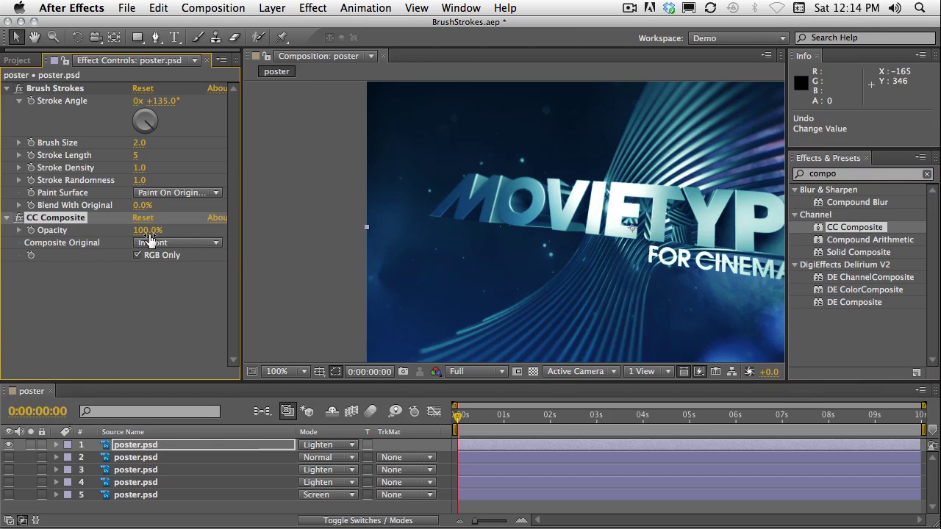
- Try CC Composite at 57% opacity with Add, Soft Light and Vivid Light, then delete it
drag(149, 236, 112, 234)
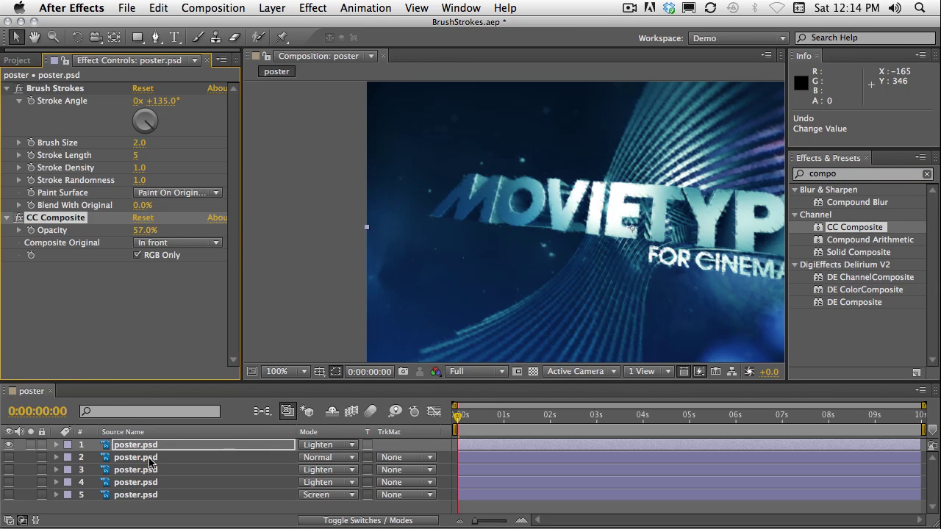
click(159, 244)
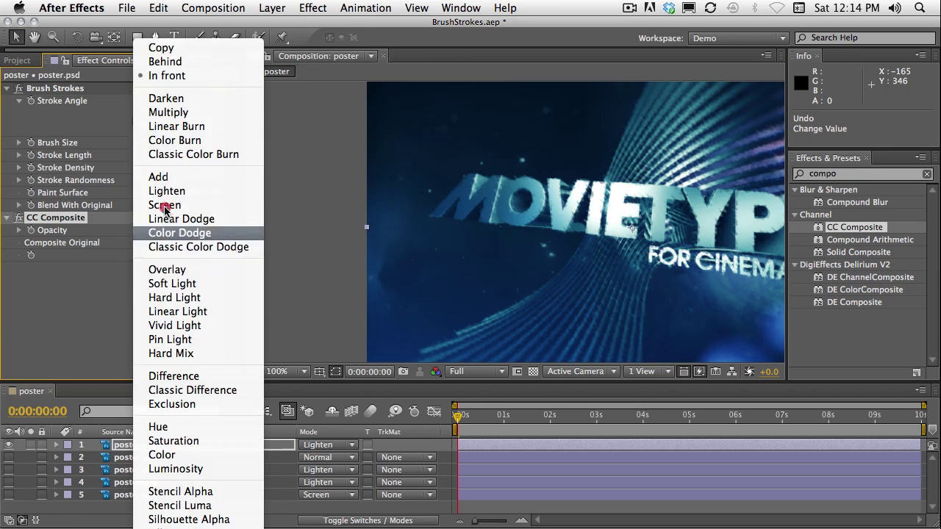
click(178, 178)
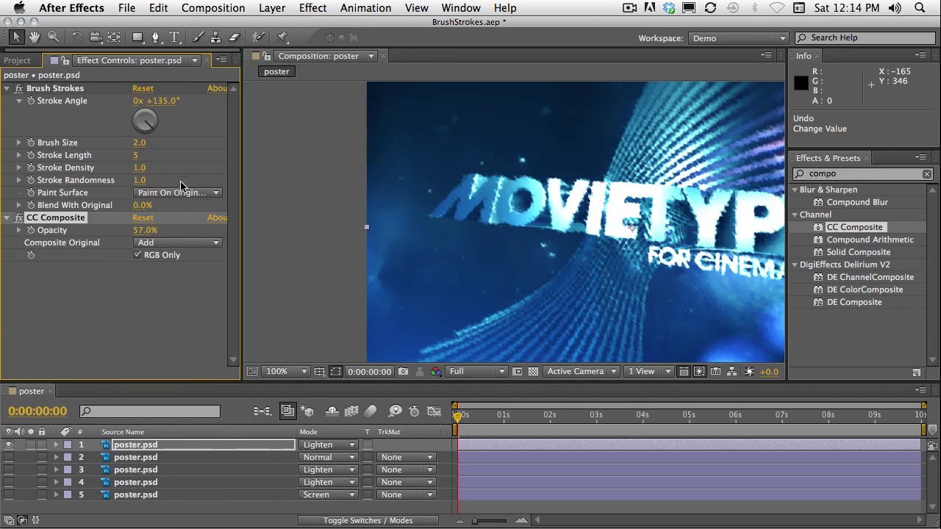
click(142, 247)
click(158, 286)
click(184, 244)
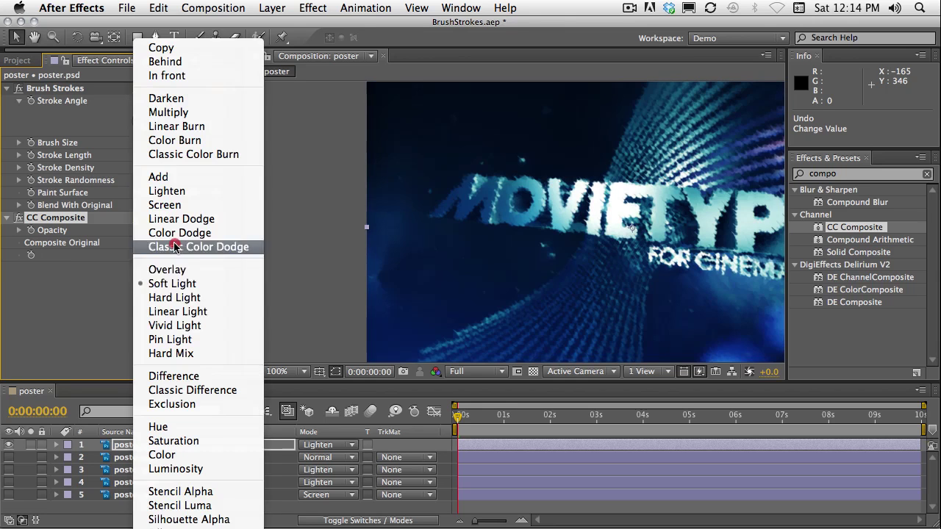
click(182, 325)
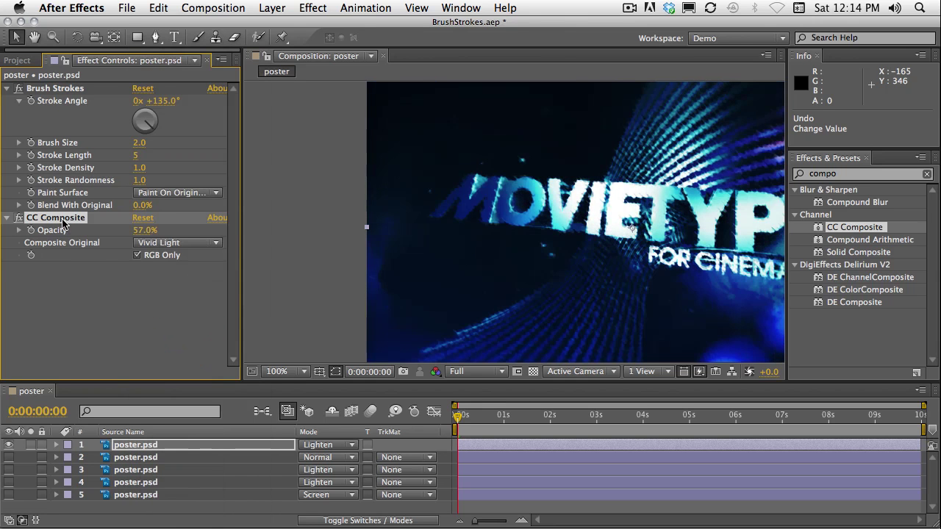
key(Delete)
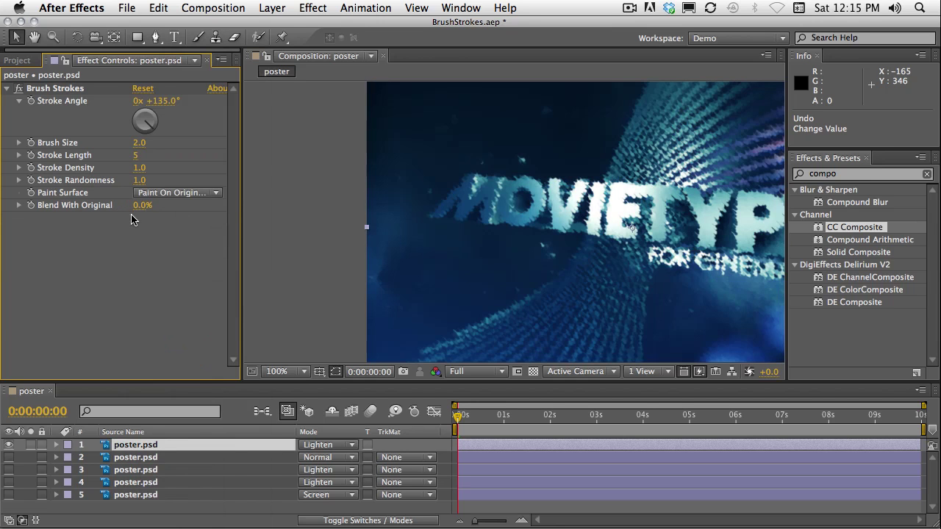
- Delete the top poster layer twice, making each new top layer visible
click(131, 446)
key(Delete)
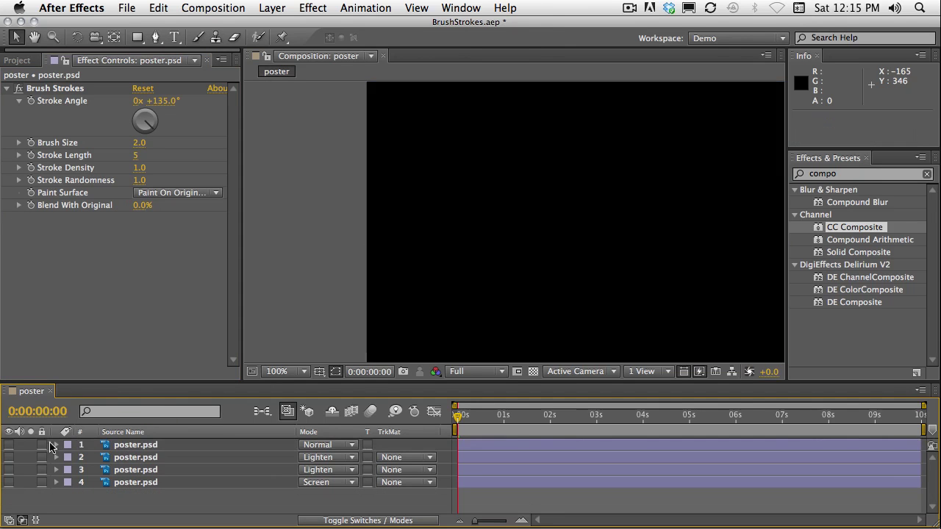
click(9, 445)
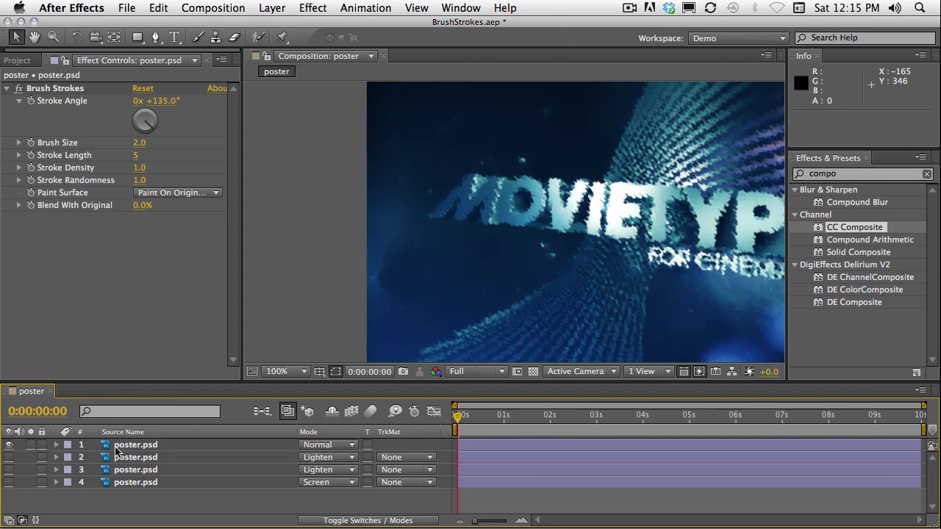
click(121, 447)
key(Delete)
click(9, 445)
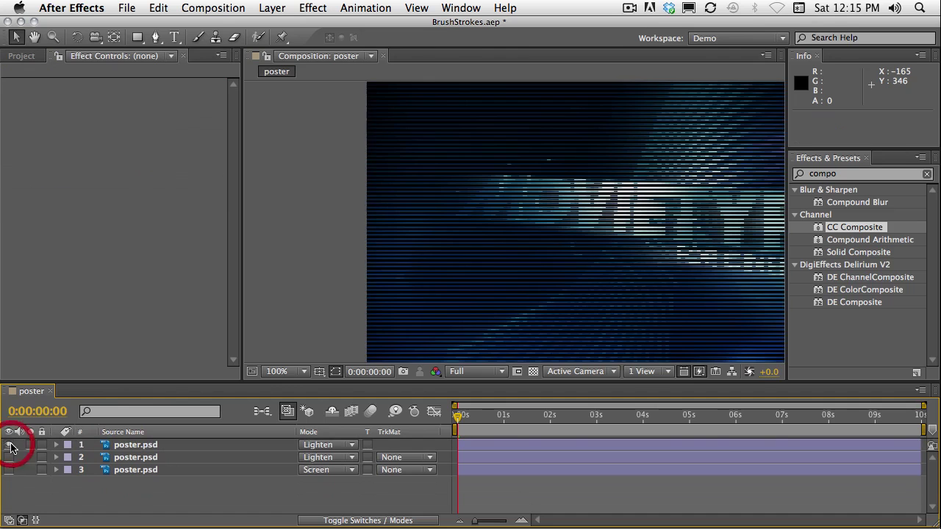
- Select the new top layer to view its Brush Strokes: 90°, size 0.2, length 40
drag(630, 258, 521, 248)
click(150, 446)
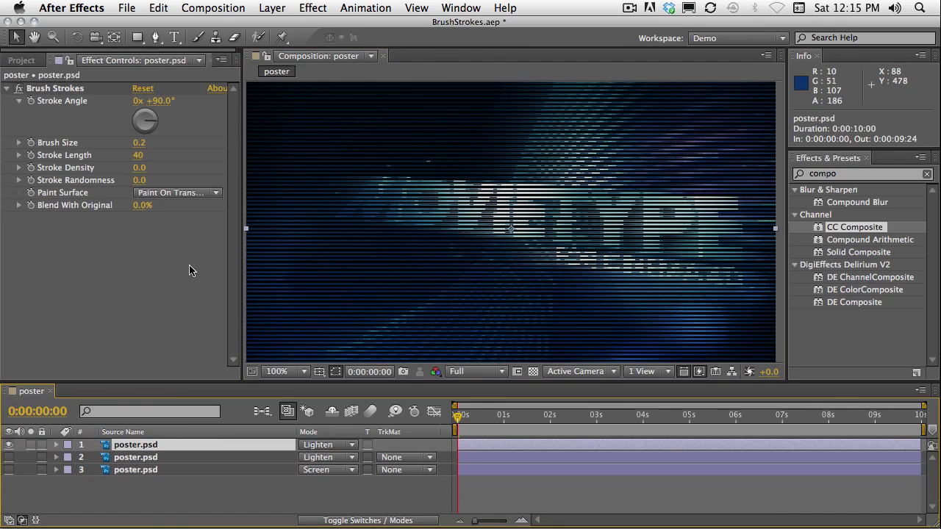
drag(243, 245, 286, 244)
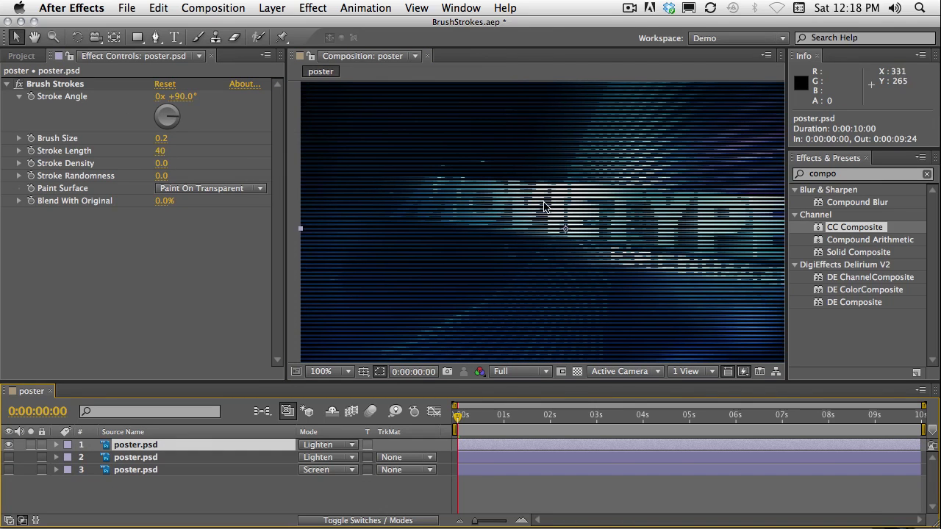
scroll(506, 197, up, 2)
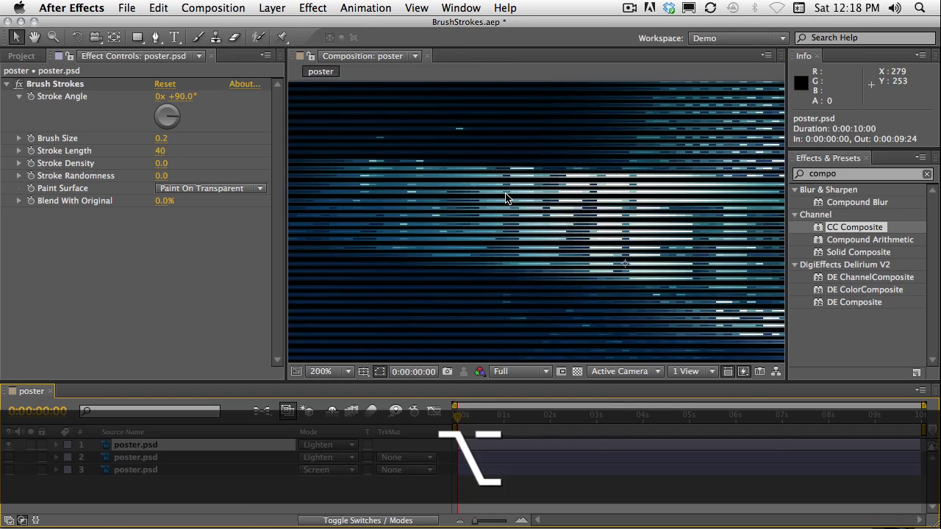
scroll(506, 197, down, 2)
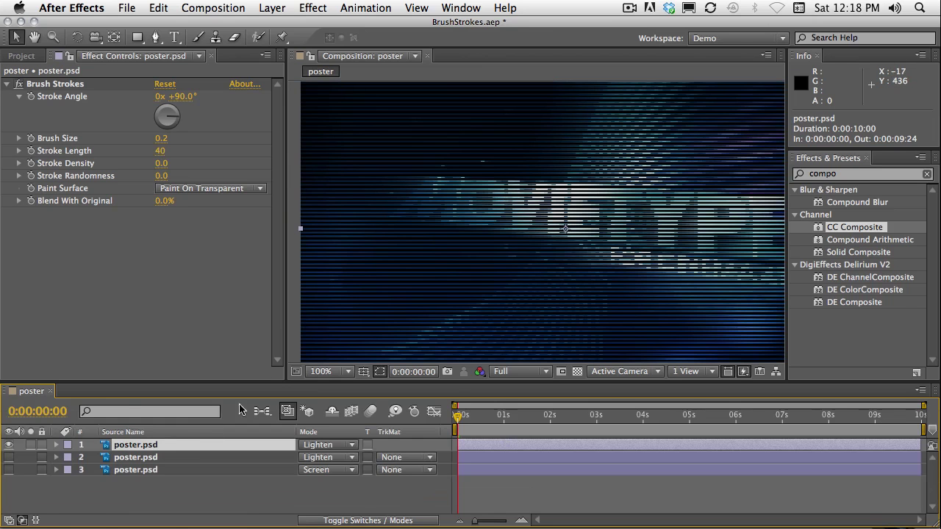
- Duplicate the top poster layer and delete Brush Strokes from the copy, keeping Lighten
click(153, 446)
key(super+d)
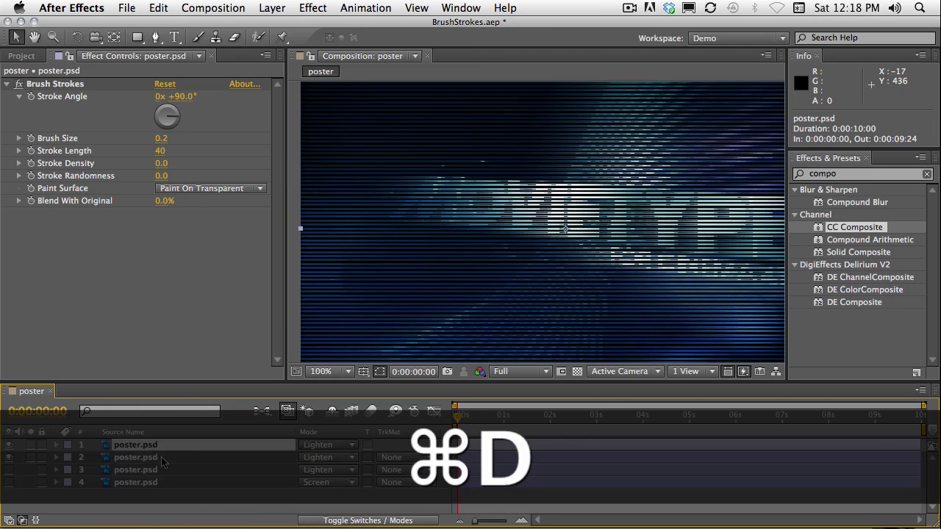
click(156, 458)
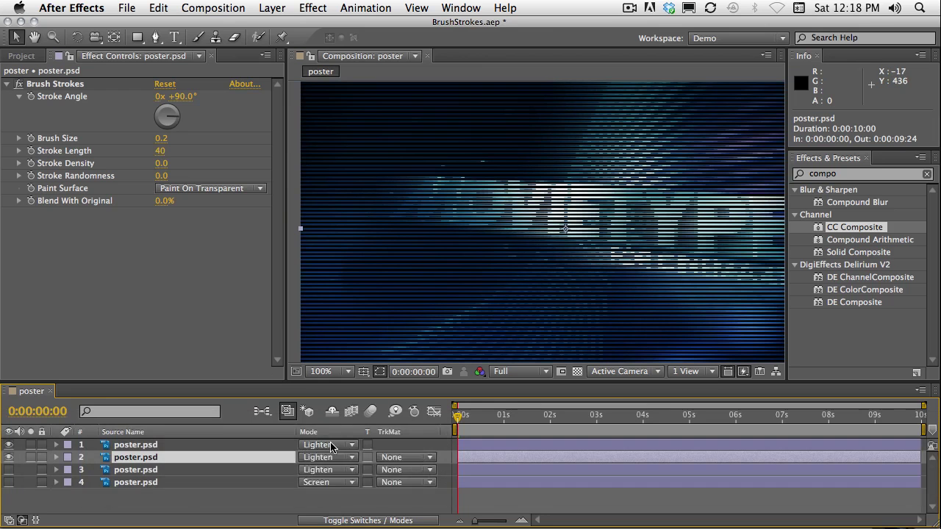
click(331, 446)
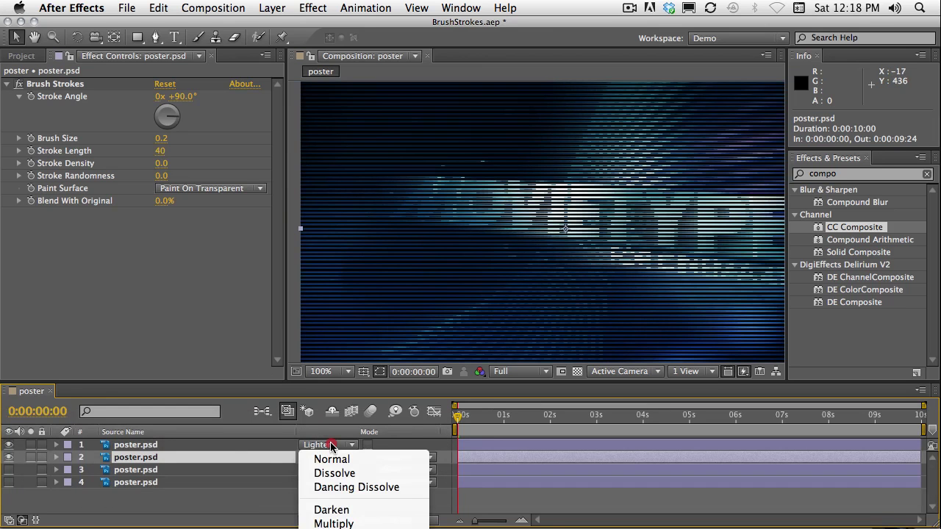
click(139, 458)
click(57, 87)
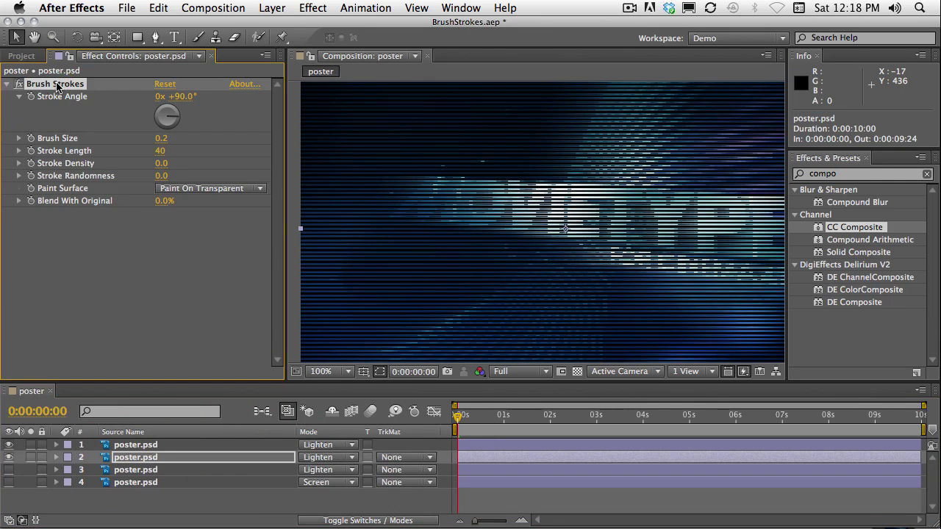
key(Delete)
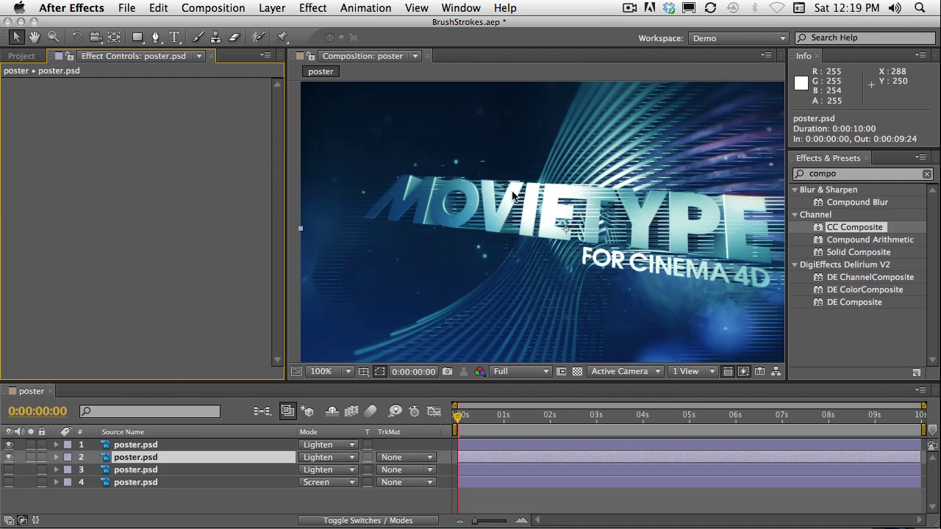
- Zoom and pan the viewer to inspect the scan lines, then select the clean layer 2
scroll(513, 196, up, 3)
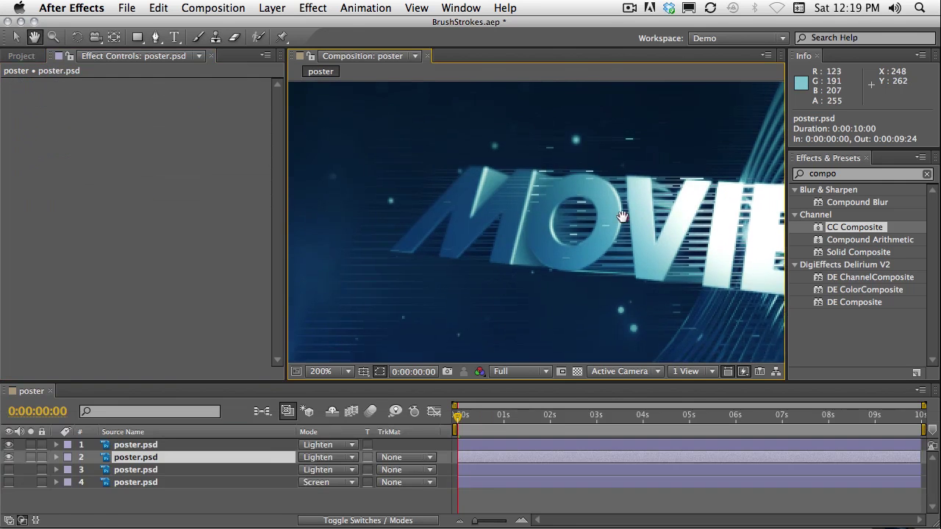
click(527, 212)
scroll(526, 211, down, 3)
drag(686, 244, 625, 234)
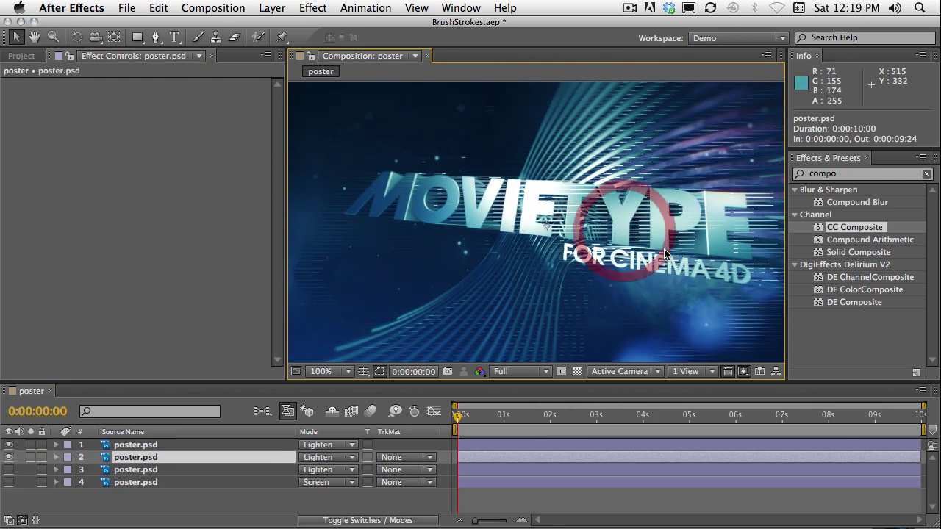
scroll(660, 257, up, 3)
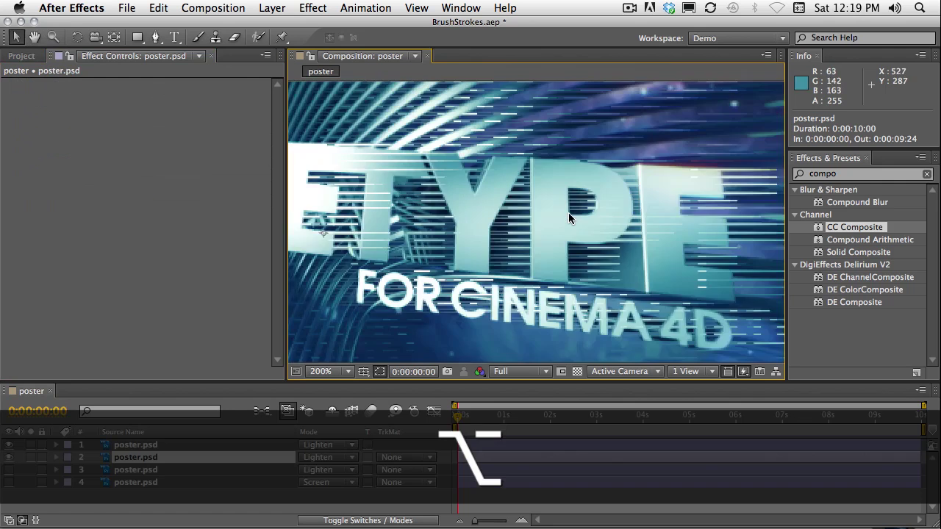
scroll(569, 213, down, 3)
drag(527, 214, 586, 215)
key(alt)
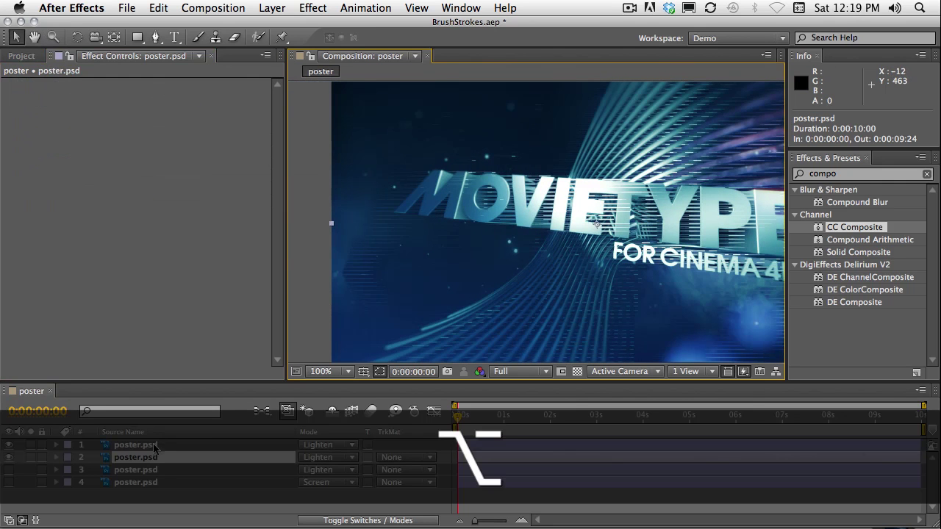
click(150, 457)
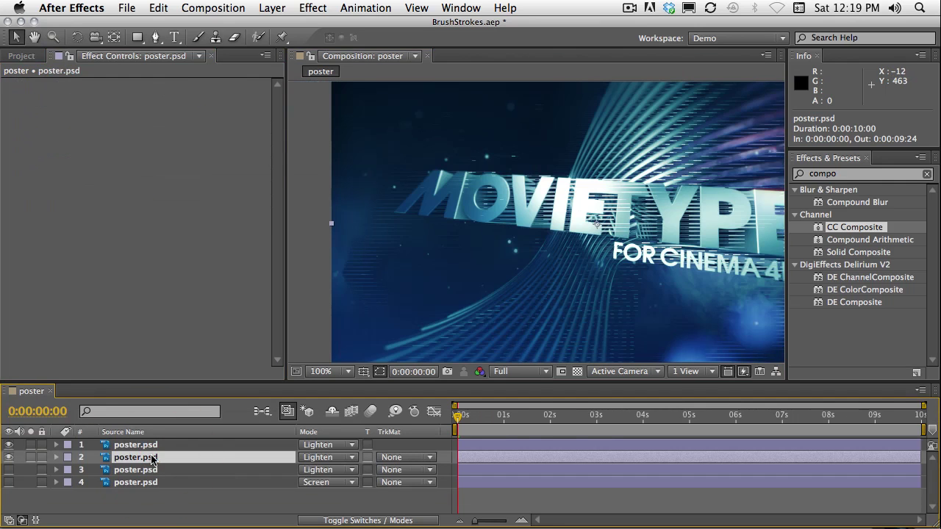
- Move the clean layer to the bottom of the stack in Normal mode
drag(133, 458, 134, 499)
click(327, 482)
click(332, 497)
- Show only layer 2 and turn its Stroke Angle from 314° to 305°
click(9, 445)
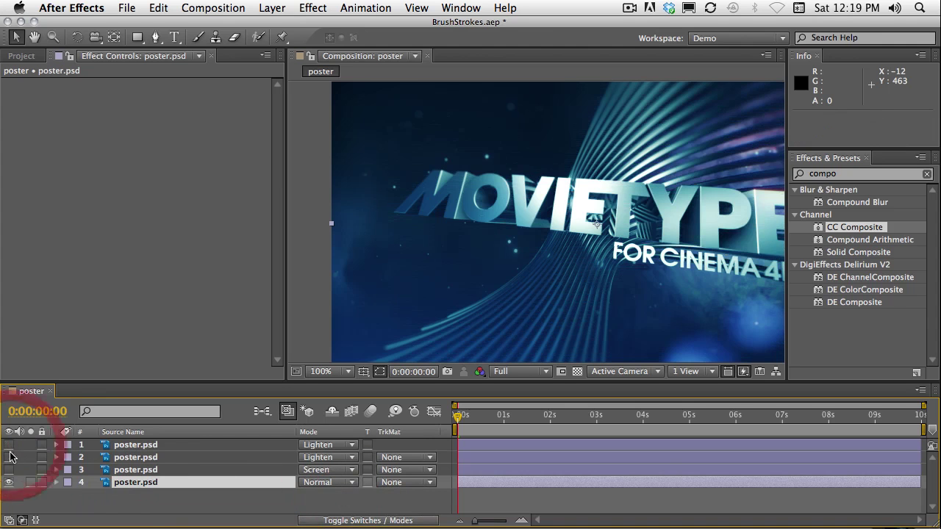
click(9, 457)
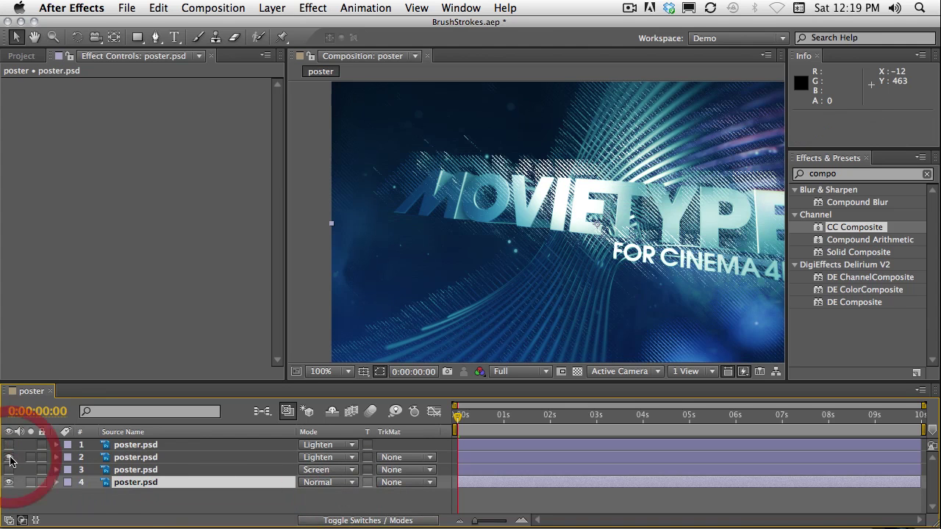
click(145, 459)
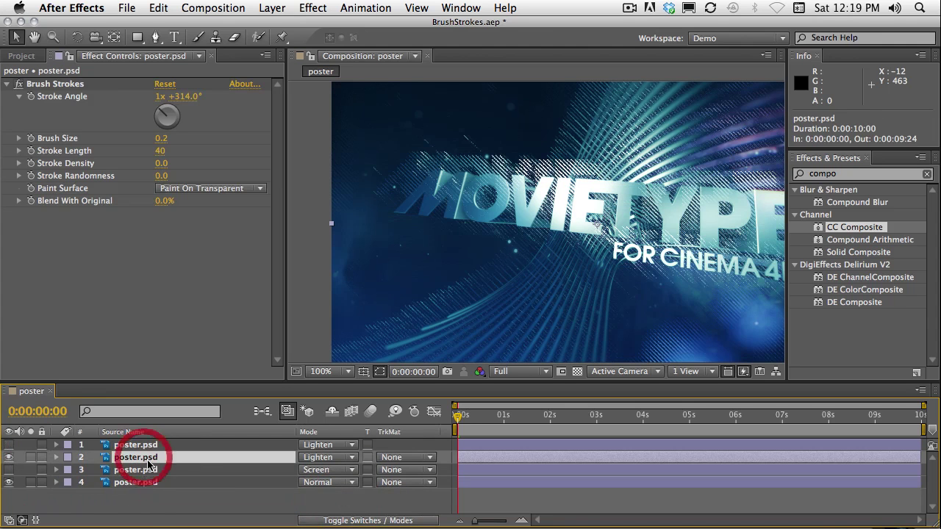
click(10, 483)
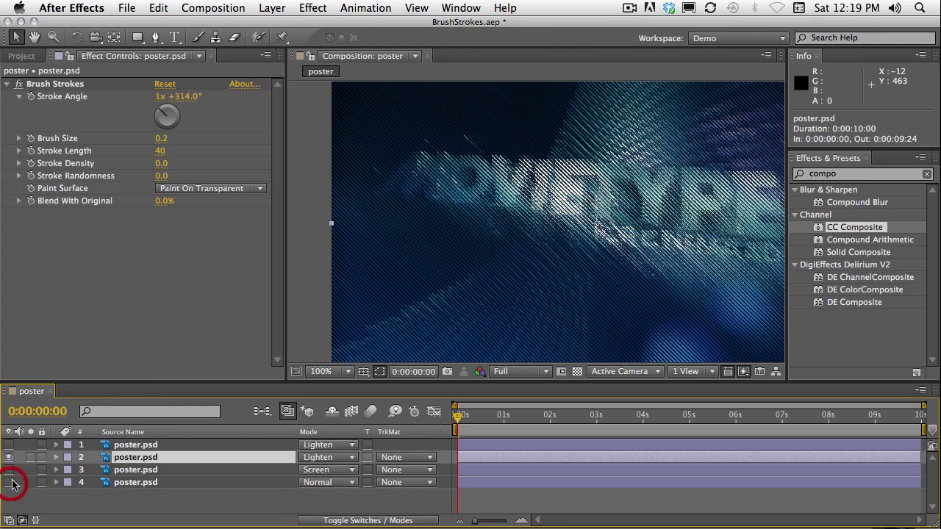
click(66, 84)
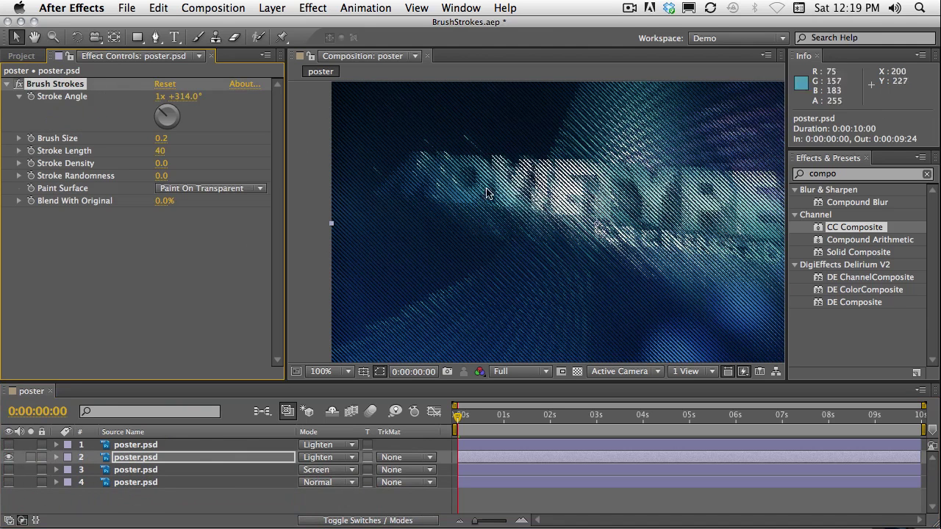
drag(158, 113, 150, 110)
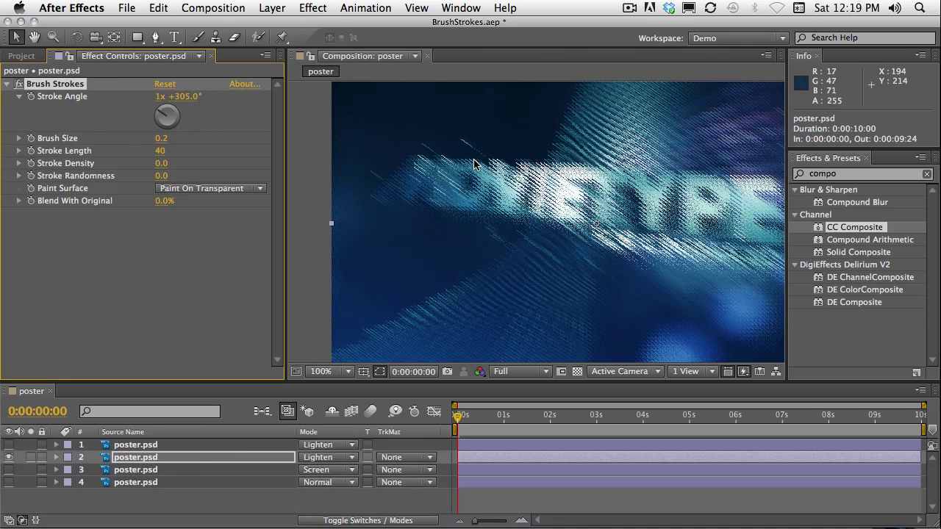
- Show the clean bottom layer again and pan the poster to reveal CINEMA 4D
click(9, 483)
key(h)
drag(509, 222, 486, 210)
key(v)
scroll(508, 195, up, 2)
scroll(529, 177, down, 2)
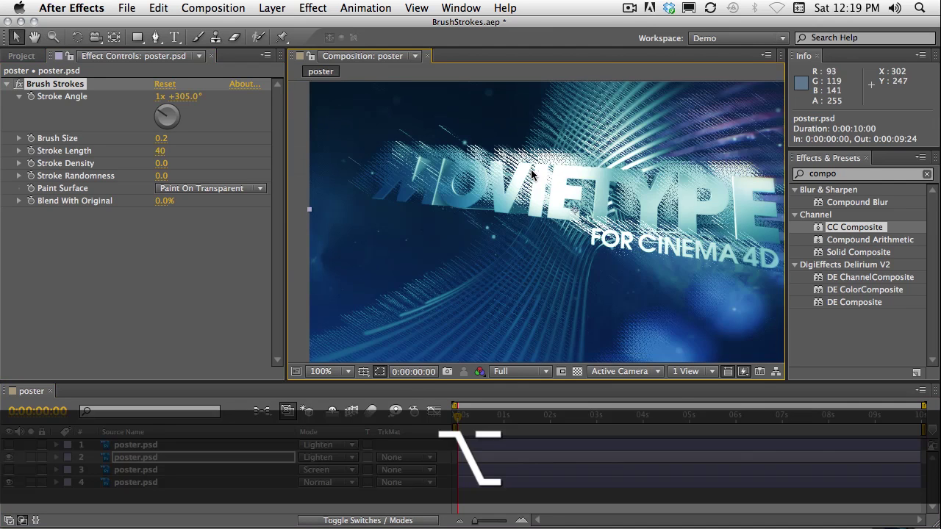
- Hide layer 2, show and select the dot-grid layer 3, and recentre the poster
click(9, 457)
click(10, 470)
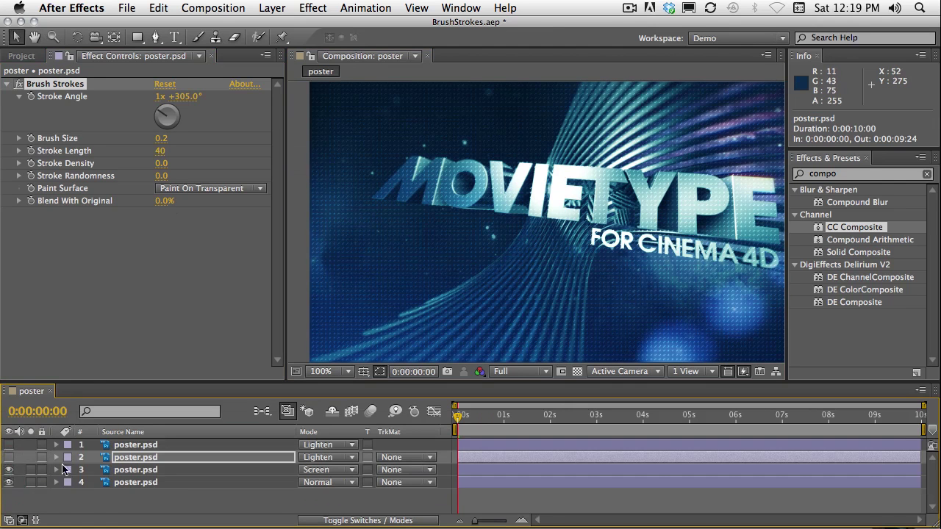
click(126, 471)
scroll(486, 181, up, 3)
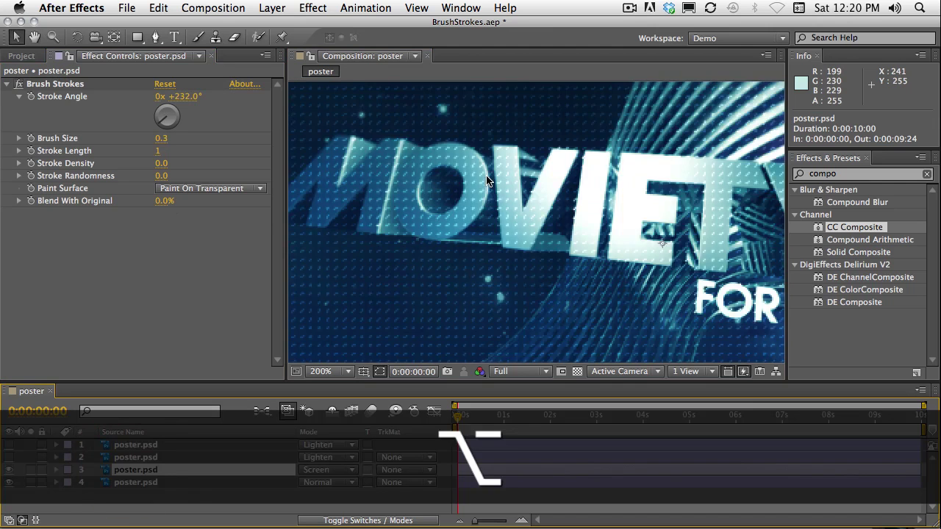
scroll(486, 180, down, 1)
scroll(487, 181, down, 1)
scroll(487, 181, up, 1)
key(h)
drag(544, 152, 560, 193)
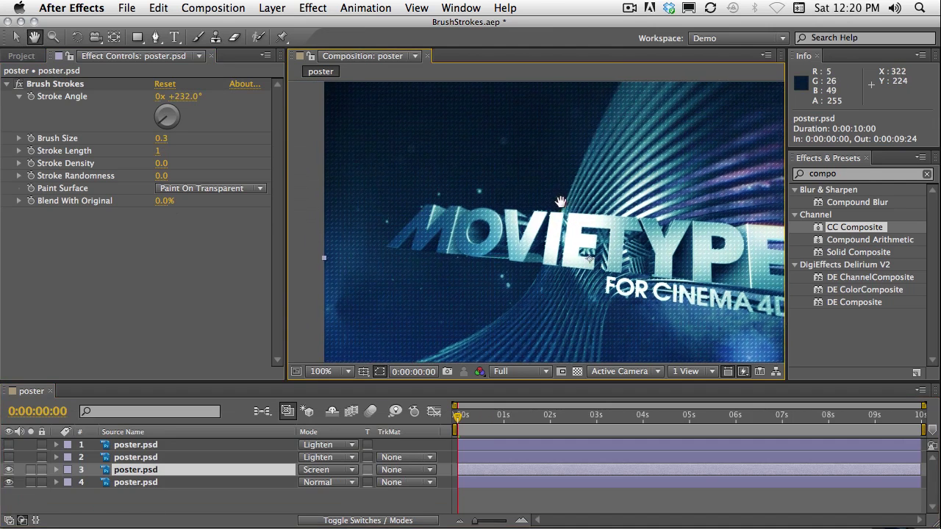
key(v)
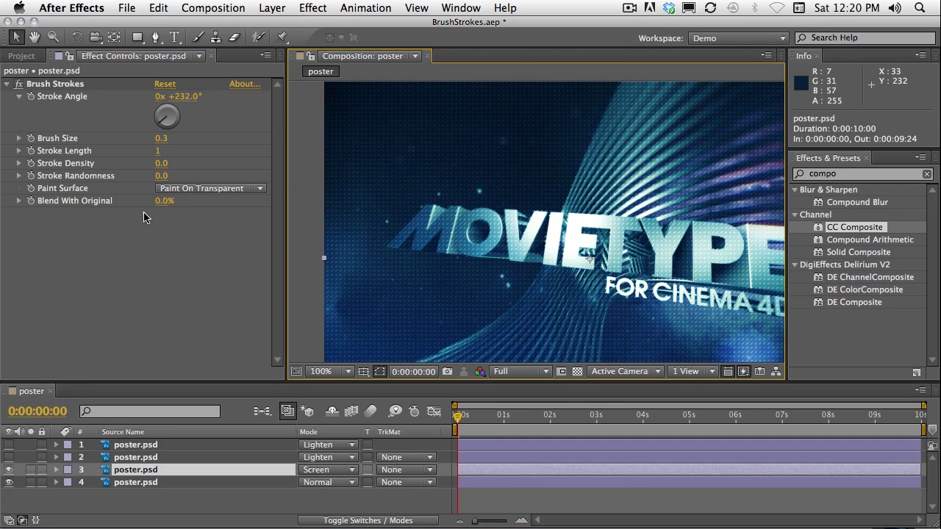
- Raise Brush Size to 4.0, Stroke Length to 6, and turn Stroke Angle to 131°
click(168, 138)
mouse_move(169, 138)
mouse_down()
mouse_move(434, 154)
mouse_move(469, 167)
mouse_up()
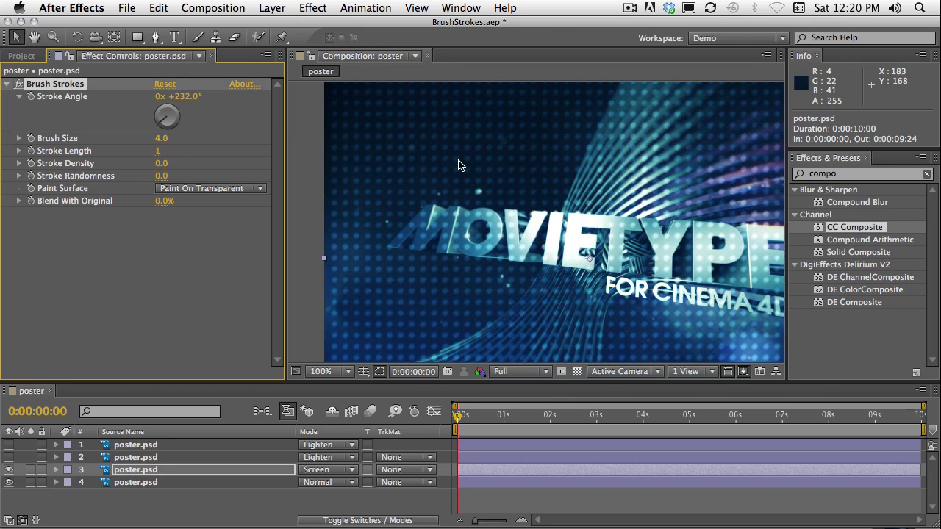
mouse_move(168, 152)
mouse_down()
mouse_move(158, 156)
mouse_move(162, 120)
mouse_move(180, 122)
mouse_up()
click(163, 122)
drag(287, 204, 226, 203)
mouse_move(150, 134)
mouse_down()
mouse_move(140, 133)
mouse_move(153, 138)
mouse_up()
- Undo the angle change, test then reset Stroke Randomness to 0, and set Stroke Angle to 130°
key(super+z)
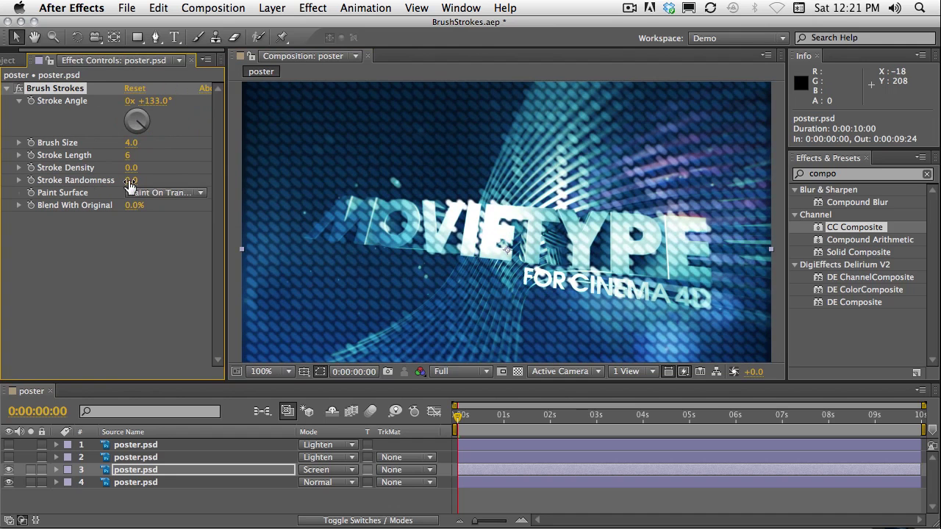
drag(129, 185, 322, 191)
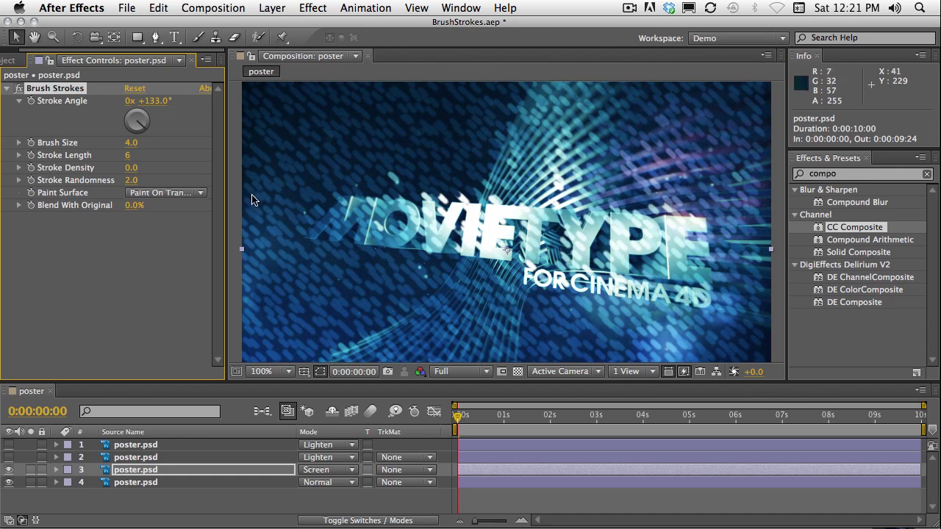
drag(131, 184, 2, 191)
drag(137, 130, 147, 132)
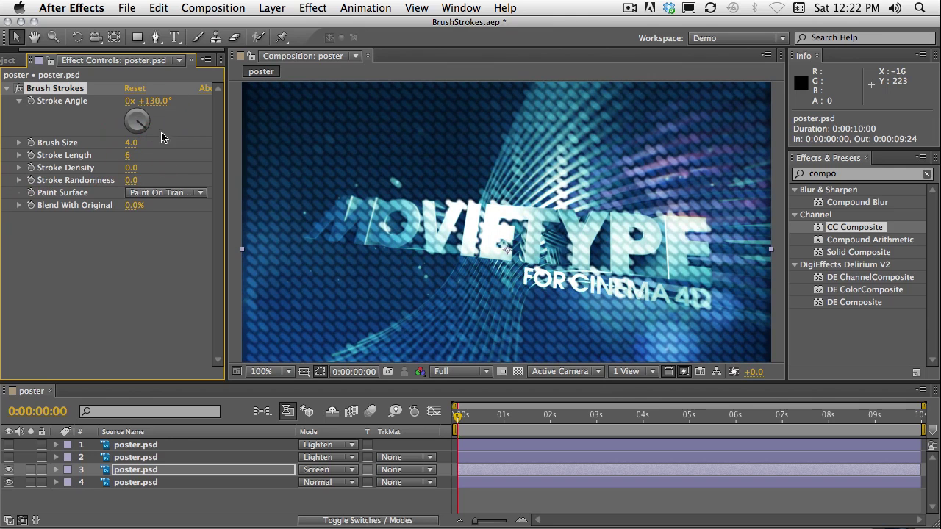
- Hide clean poster layer 4 and raise Brush Strokes Brush Size to 5.0
click(9, 482)
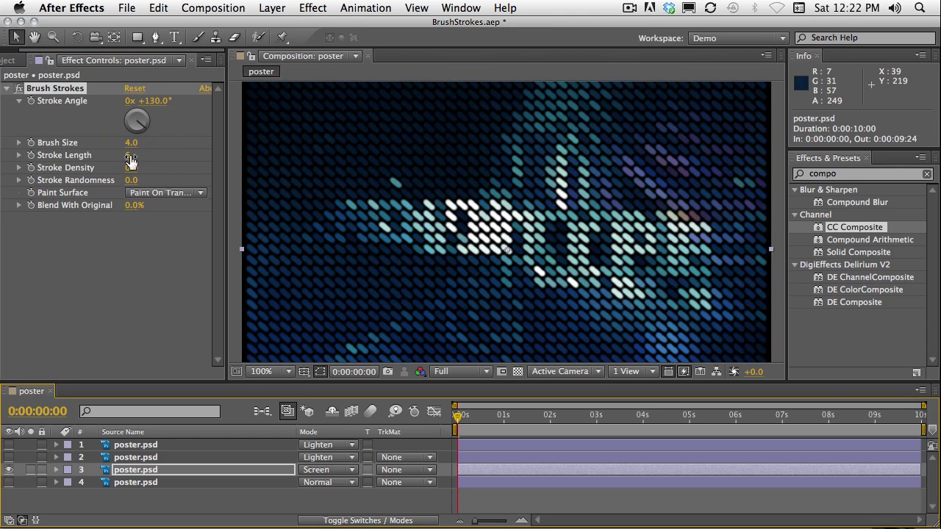
mouse_move(132, 154)
mouse_down()
mouse_move(6, 199)
mouse_move(365, 154)
mouse_move(315, 175)
mouse_move(380, 163)
mouse_up()
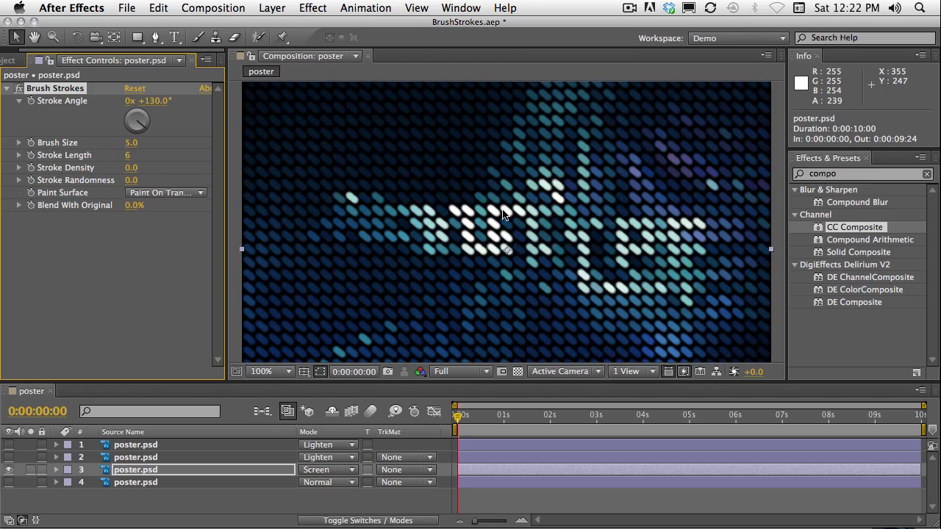